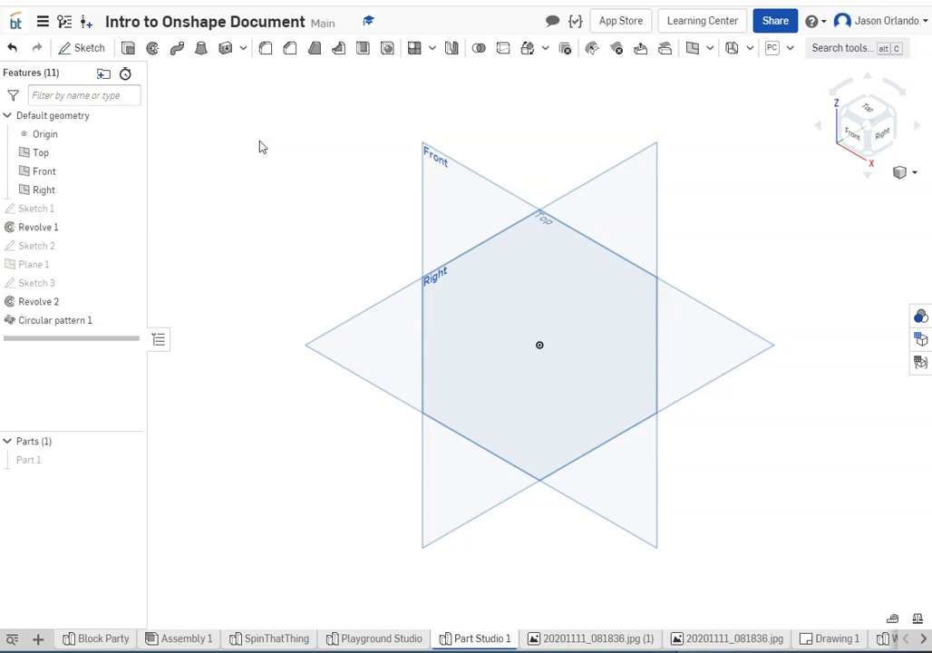
Step: Start a new reference plane, abandoning an initial Helix pick
click(710, 49)
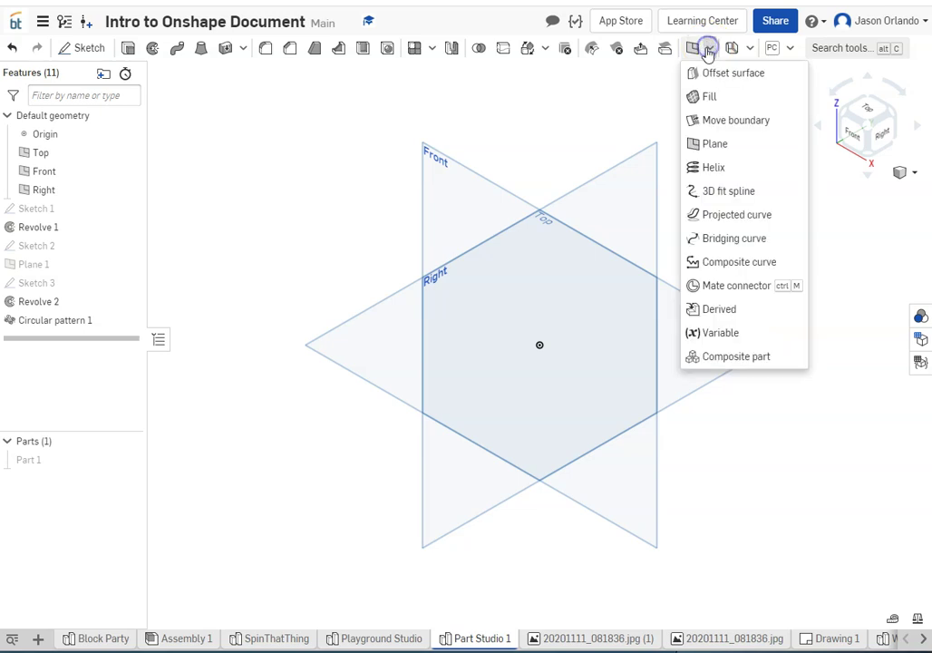
click(729, 167)
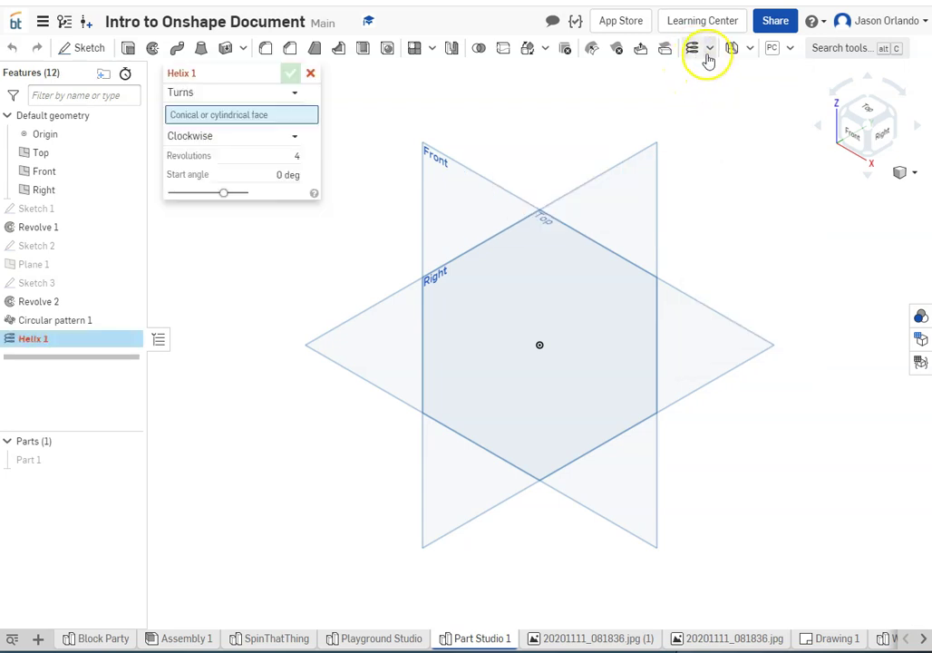
click(709, 49)
click(737, 150)
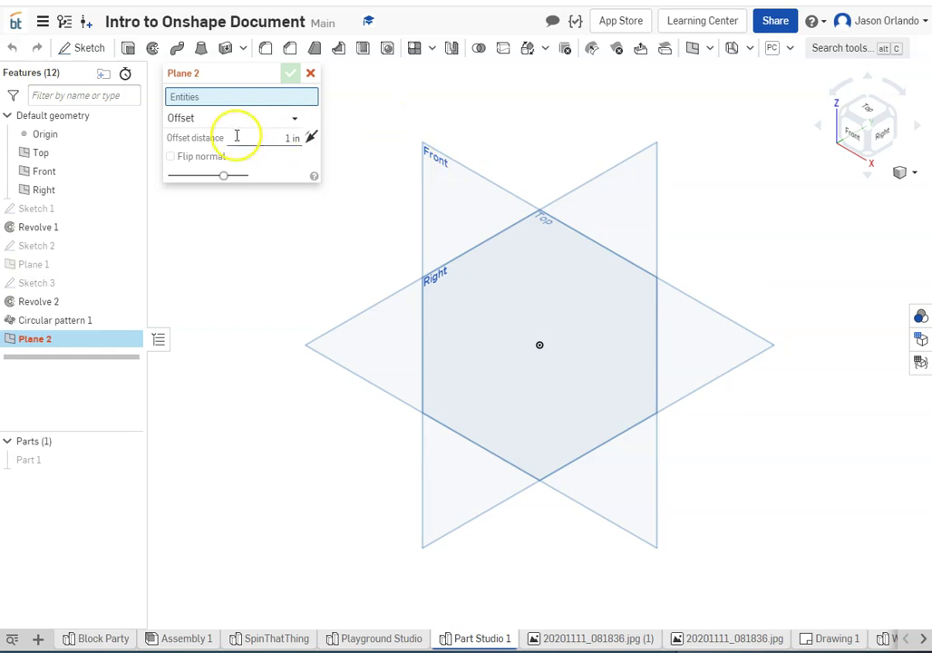
click(276, 117)
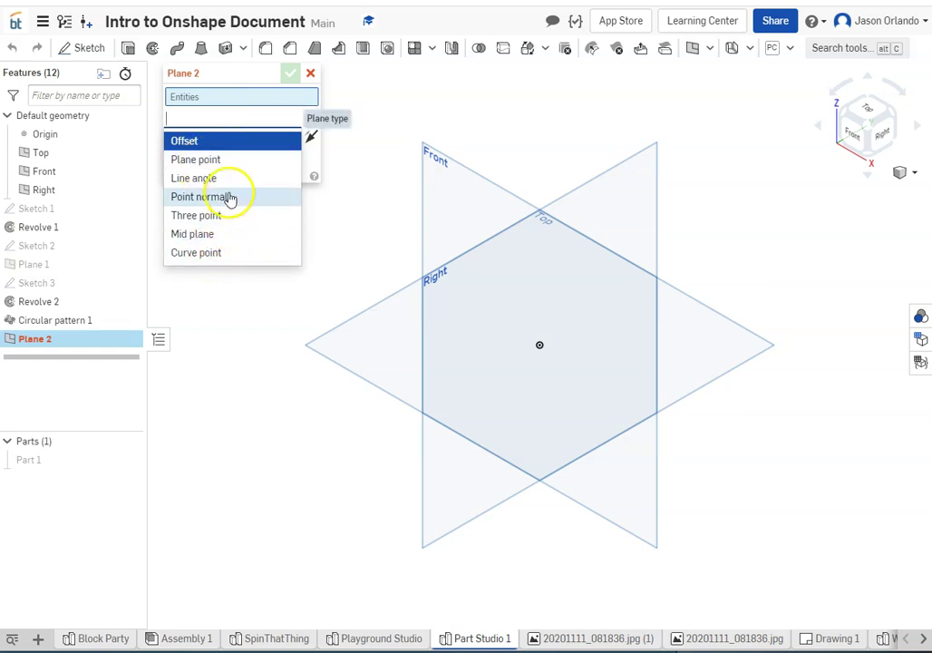
Step: Offset the plane 3.44 in above the Top plane and confirm it
click(194, 143)
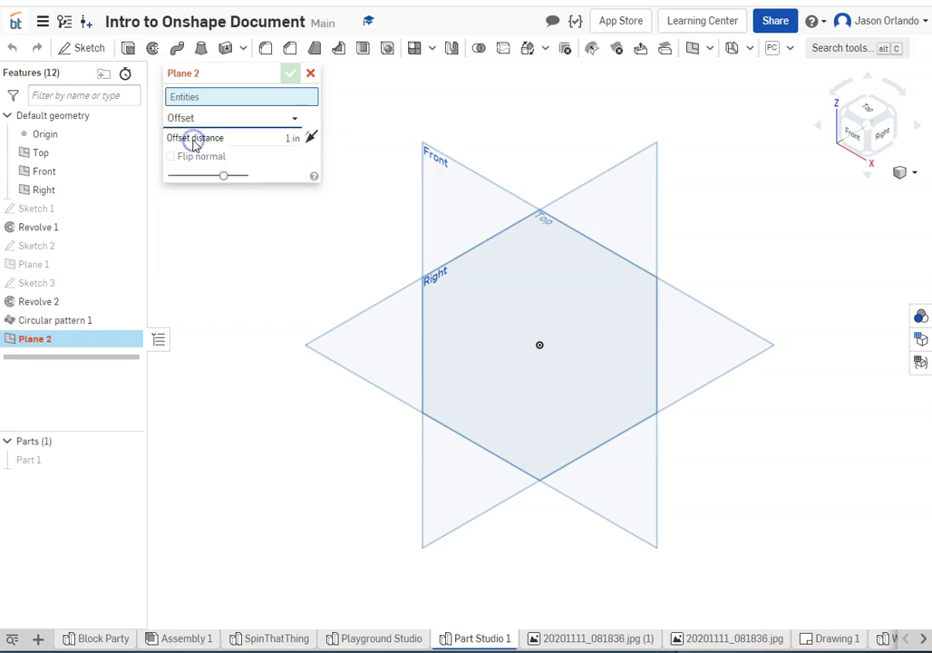
click(361, 314)
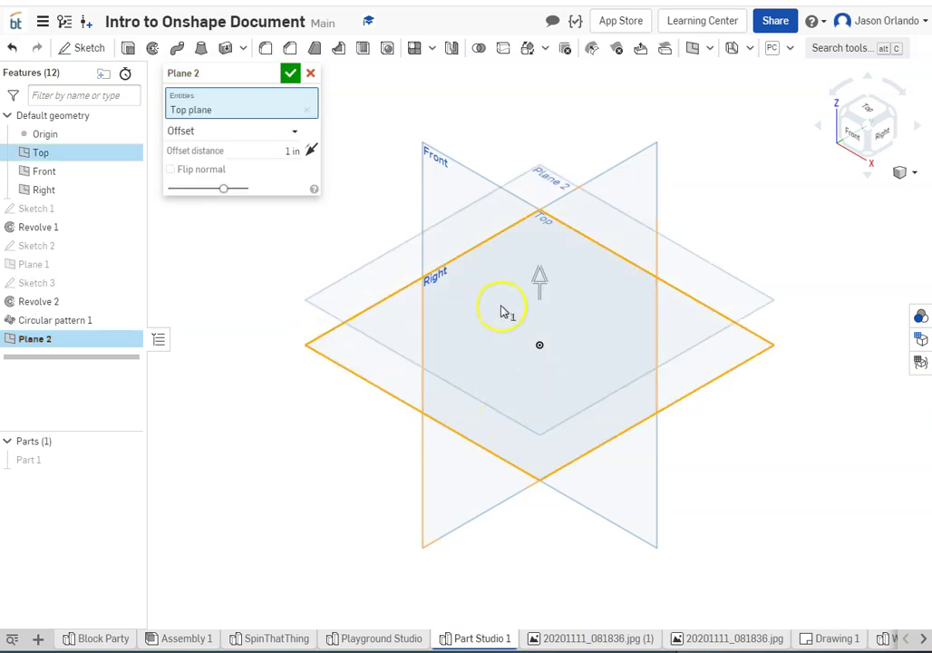
mouse_move(539, 277)
mouse_down()
mouse_move(542, 158)
mouse_move(545, 178)
mouse_up()
click(529, 232)
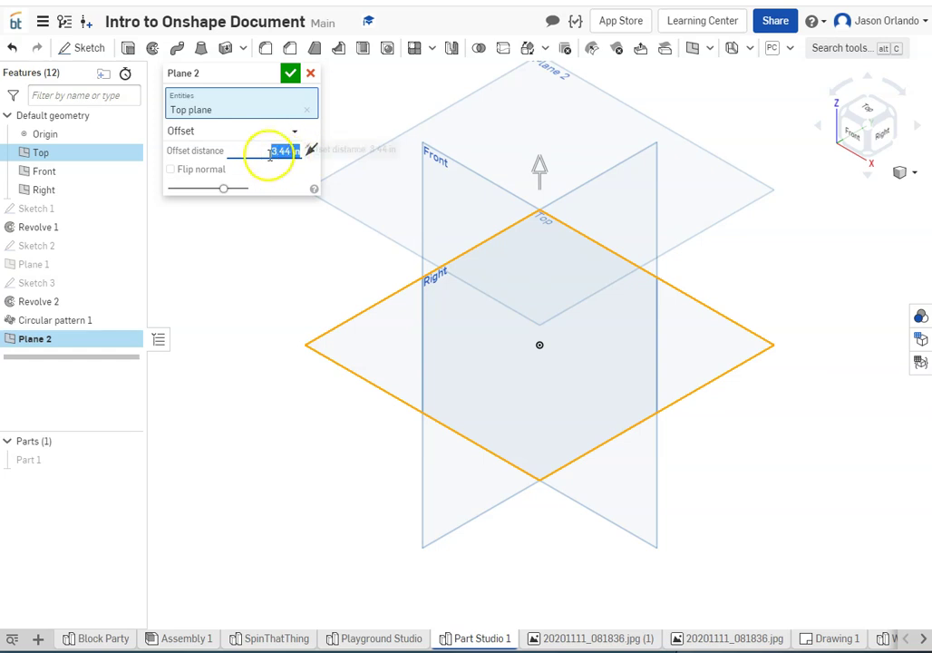
click(289, 73)
Step: Undo Plane 2, then start another Offset plane and cancel it
scroll(287, 227, down, 3)
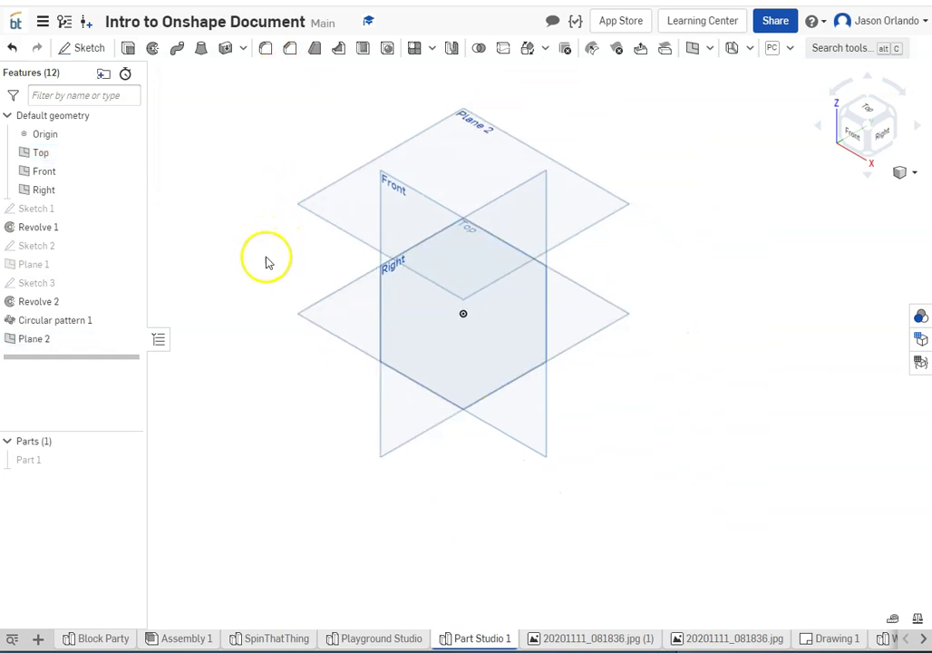
click(14, 50)
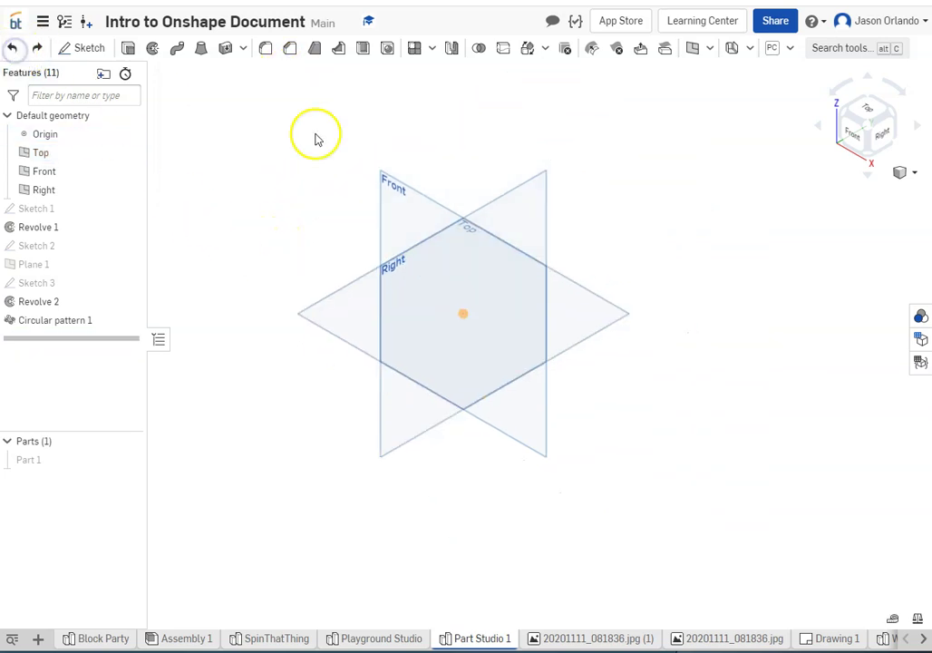
click(693, 48)
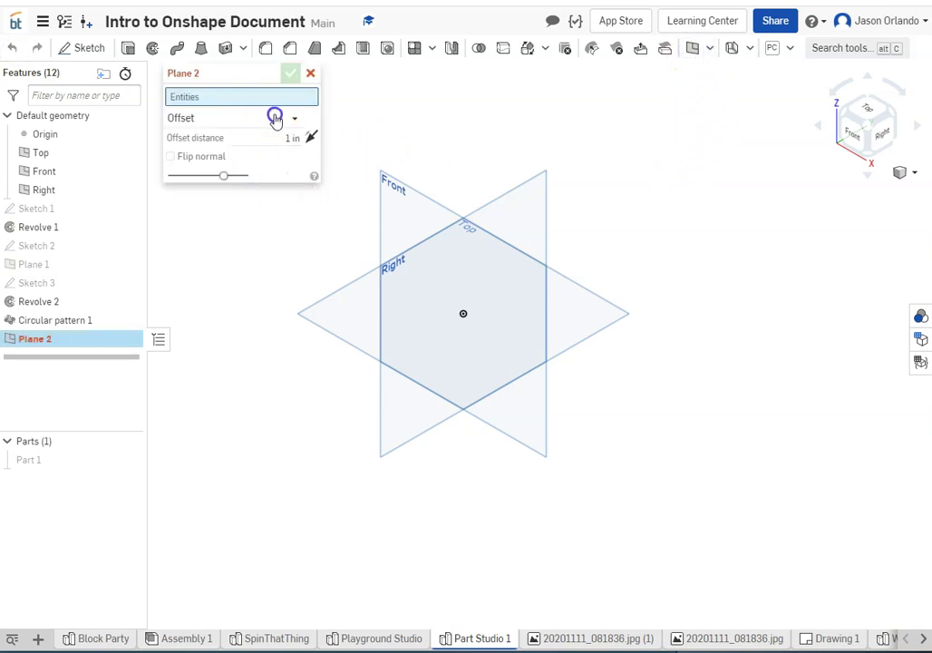
click(272, 117)
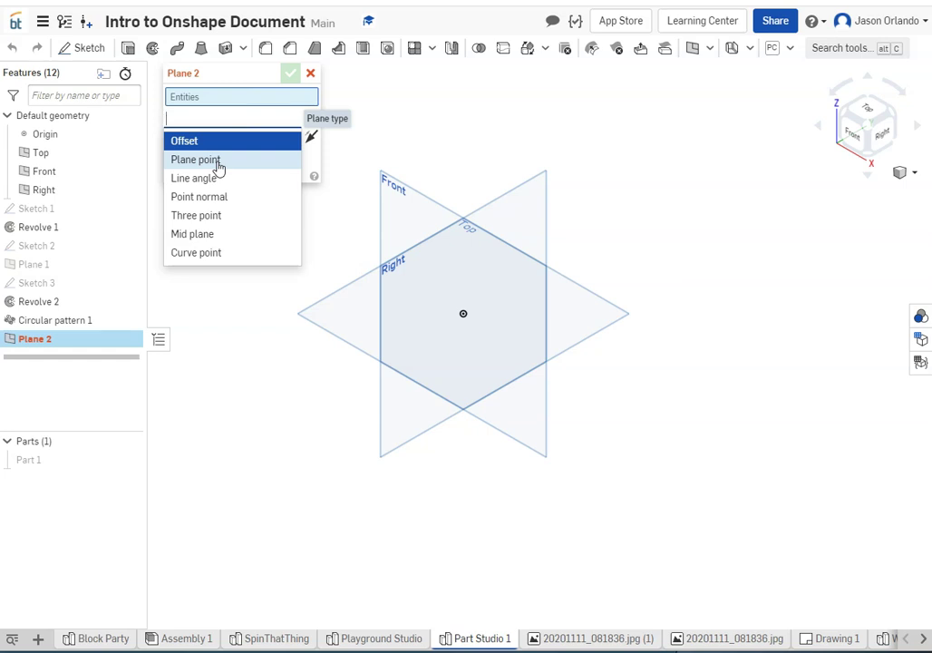
click(213, 142)
click(433, 138)
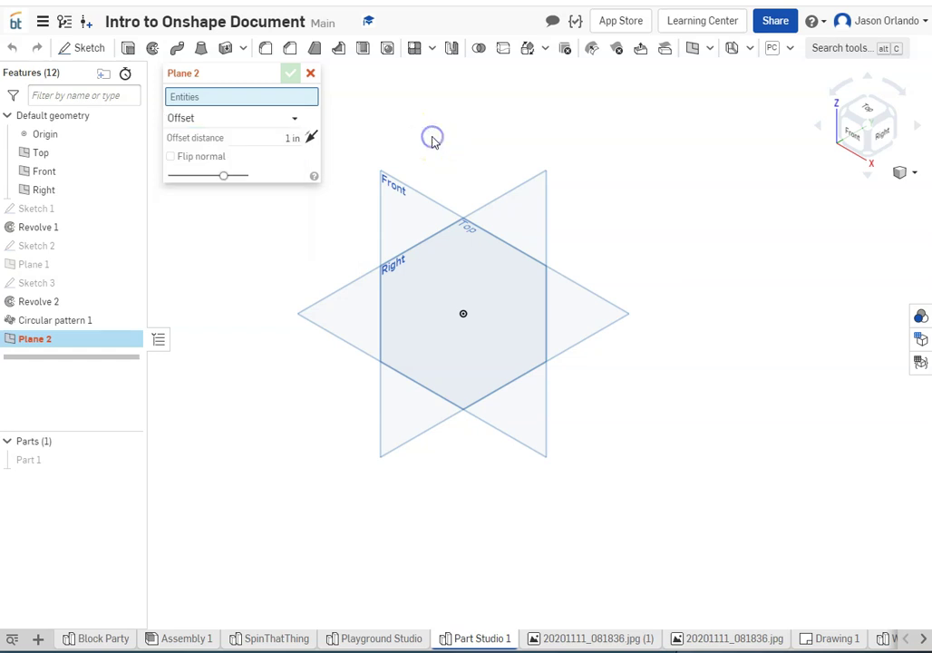
click(311, 73)
Step: Sketch one line rising up and to the right on the Front plane, then view it head-on
click(88, 47)
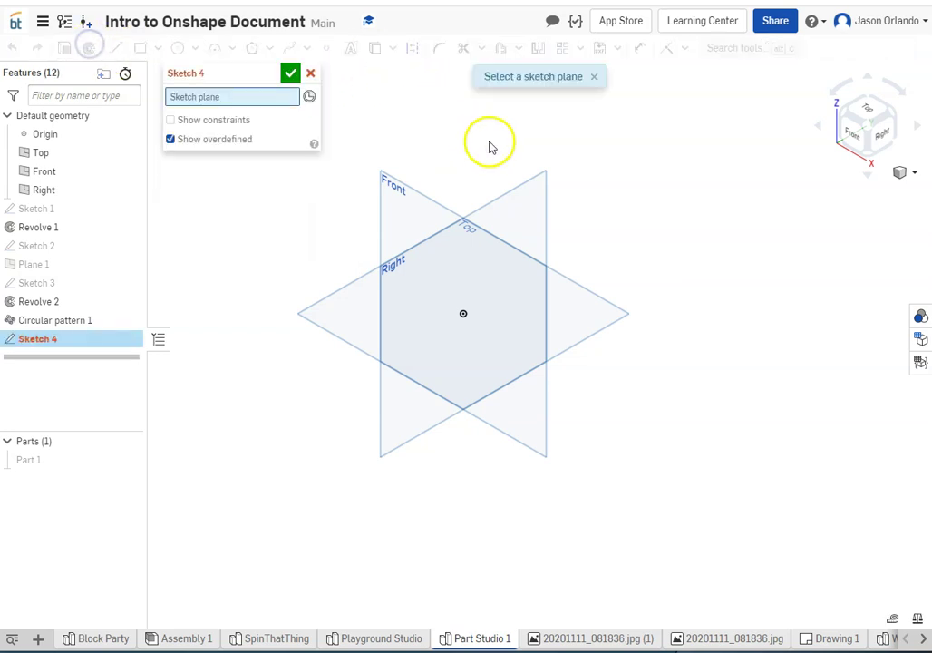
click(402, 182)
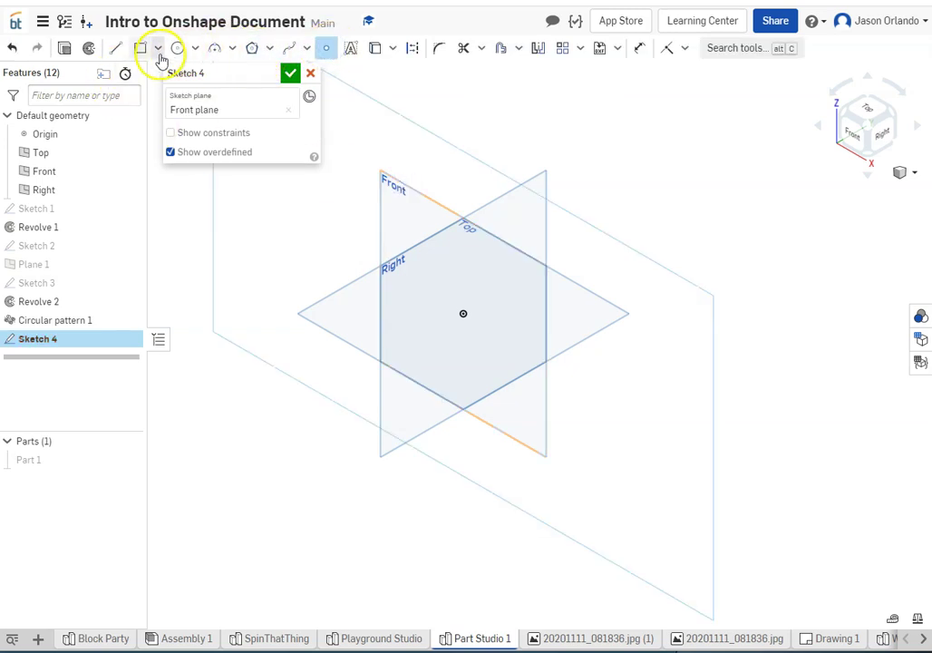
click(116, 47)
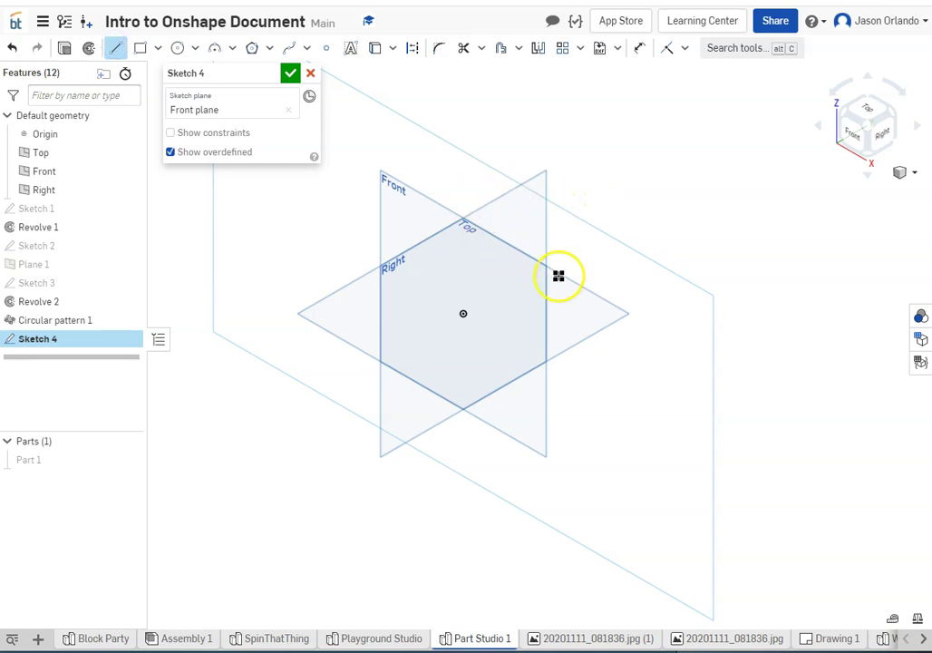
click(543, 245)
click(708, 152)
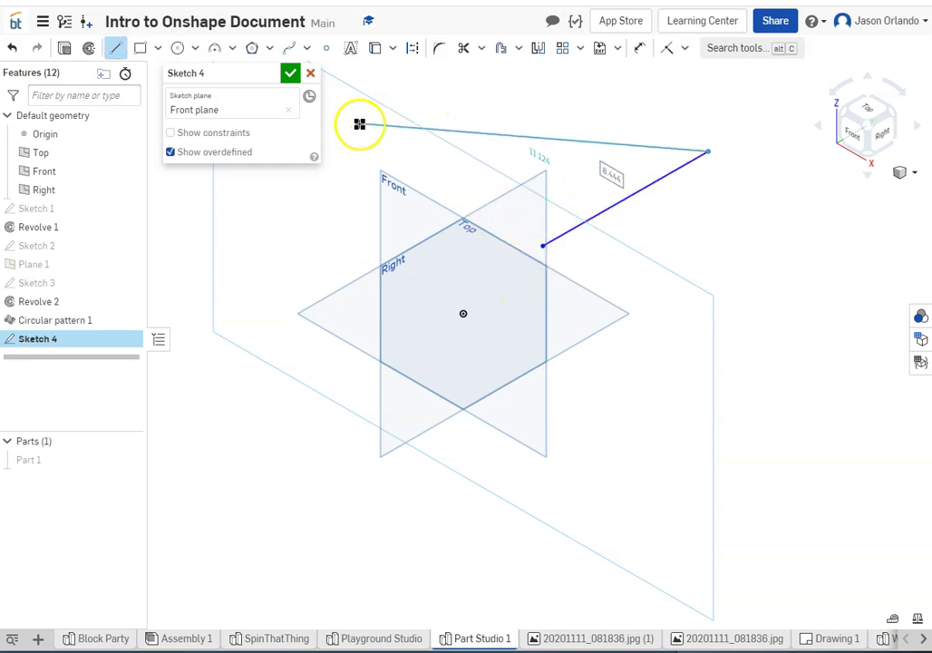
click(291, 72)
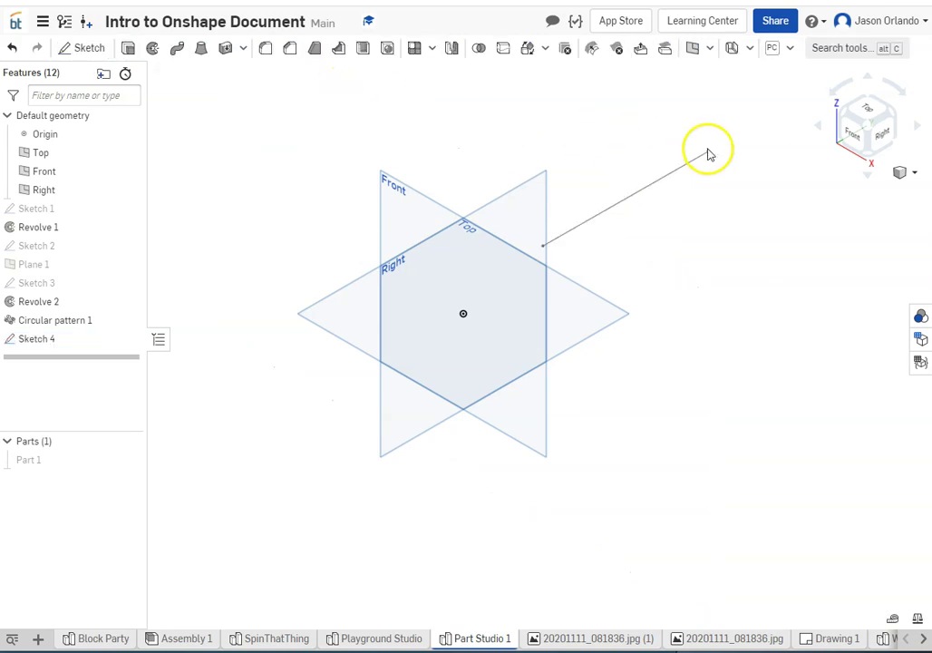
click(847, 137)
scroll(641, 263, down, 3)
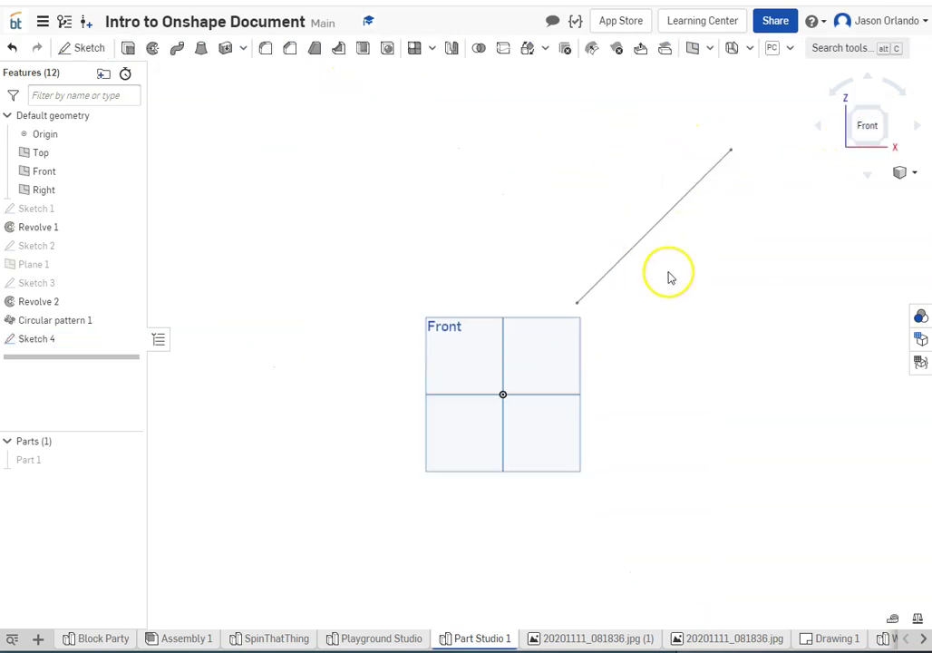
Step: Create a Plane point plane parallel to Top through the sketch line's midpoint
click(692, 47)
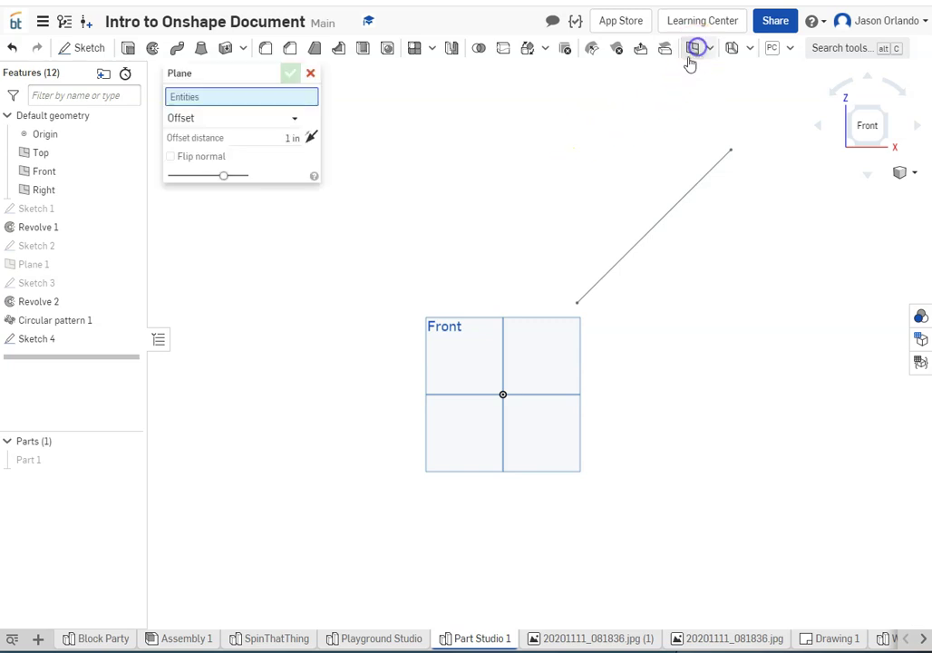
click(293, 118)
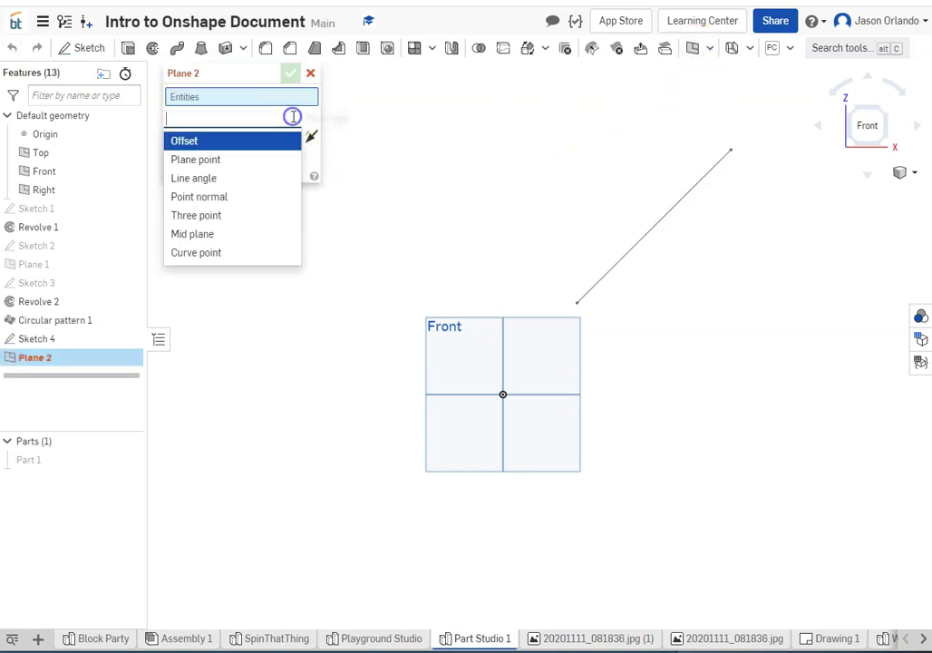
click(210, 163)
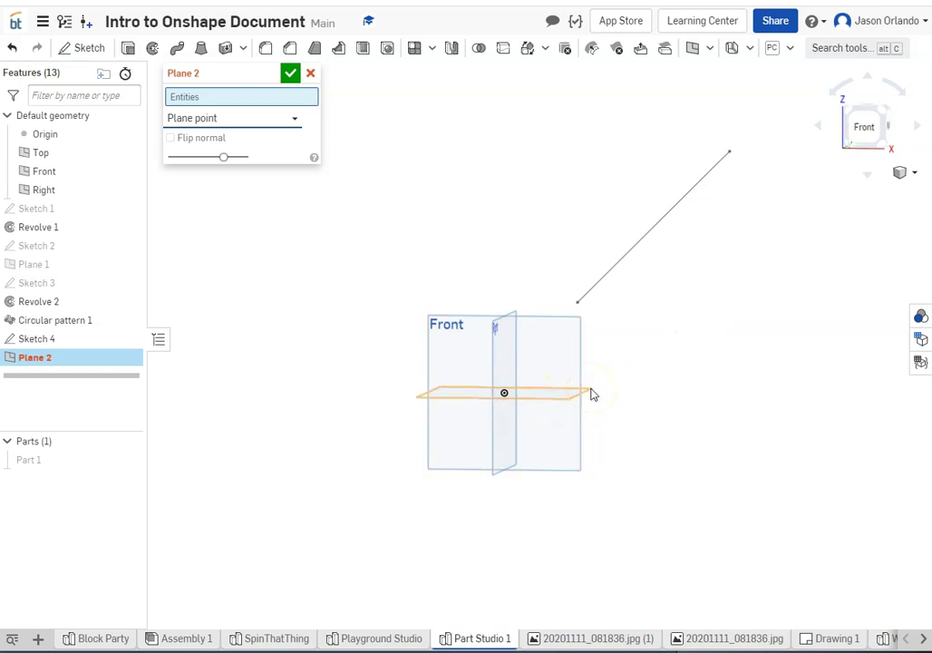
click(590, 391)
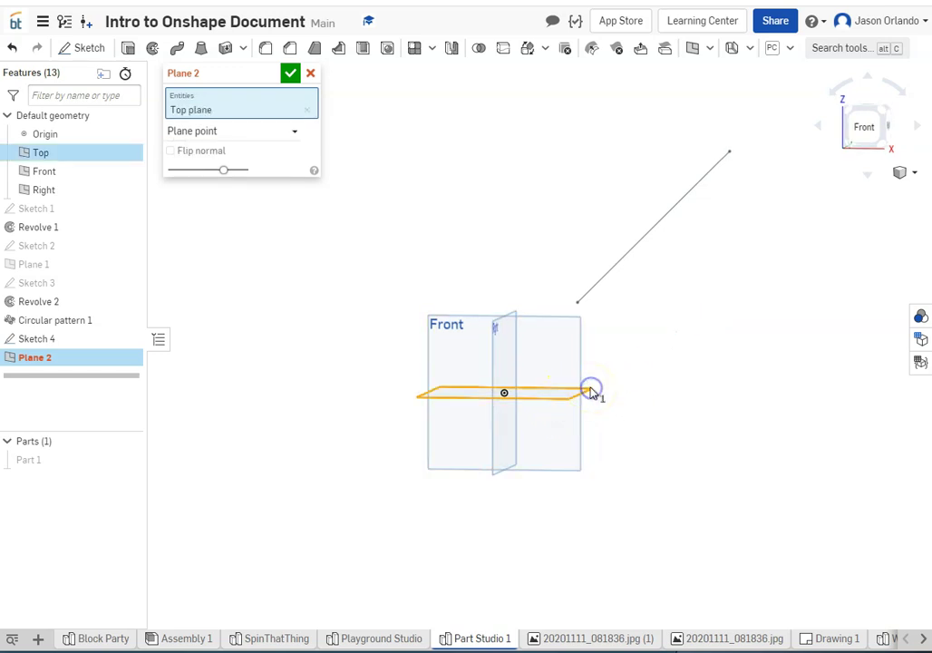
click(654, 228)
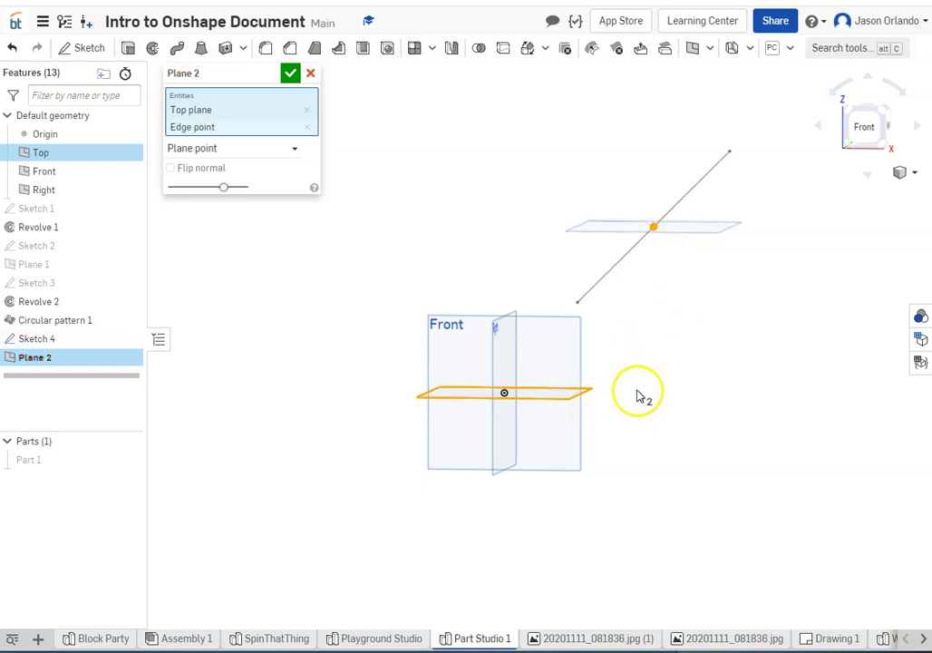
click(296, 75)
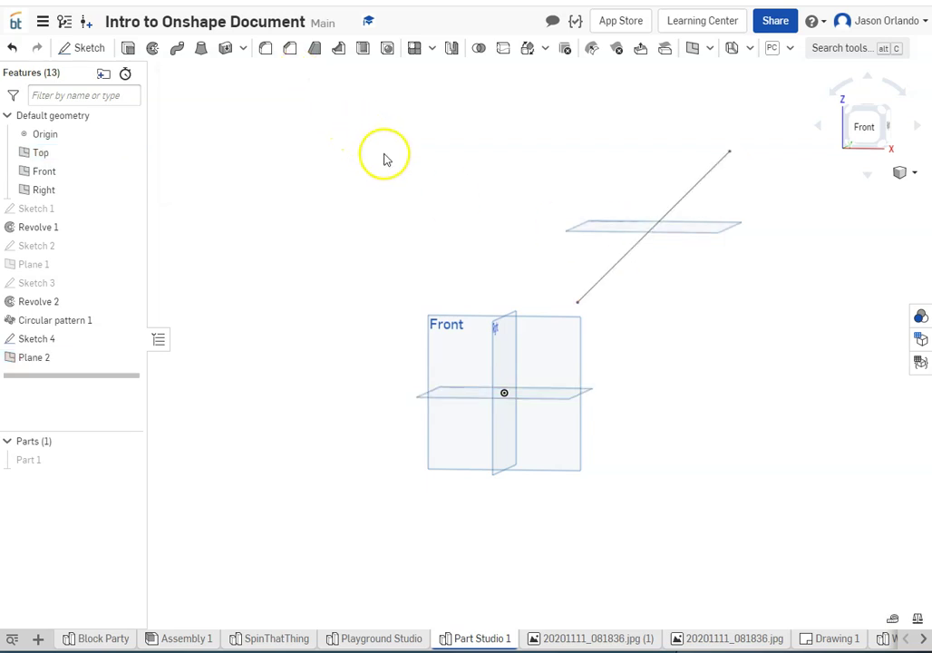
Step: Begin a Line angle plane through the Sketch 4 line, initially at 50 degrees
click(692, 47)
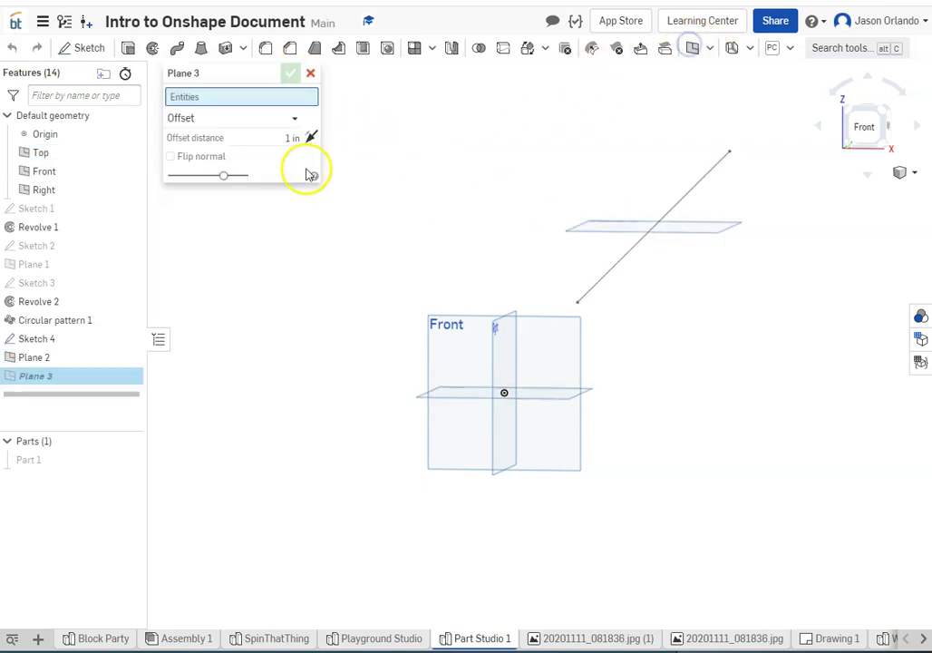
click(298, 115)
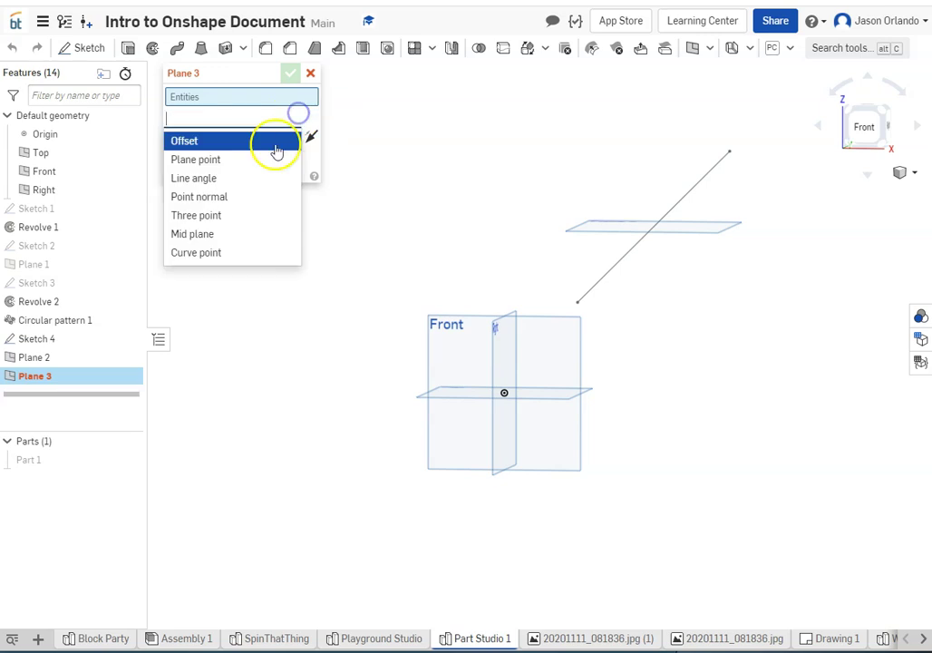
click(220, 180)
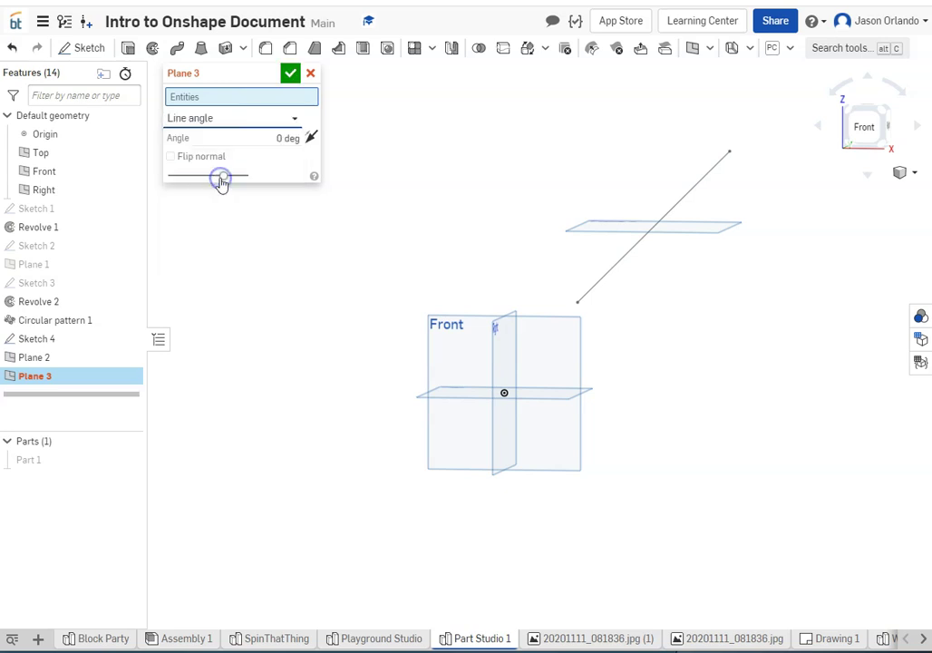
click(605, 283)
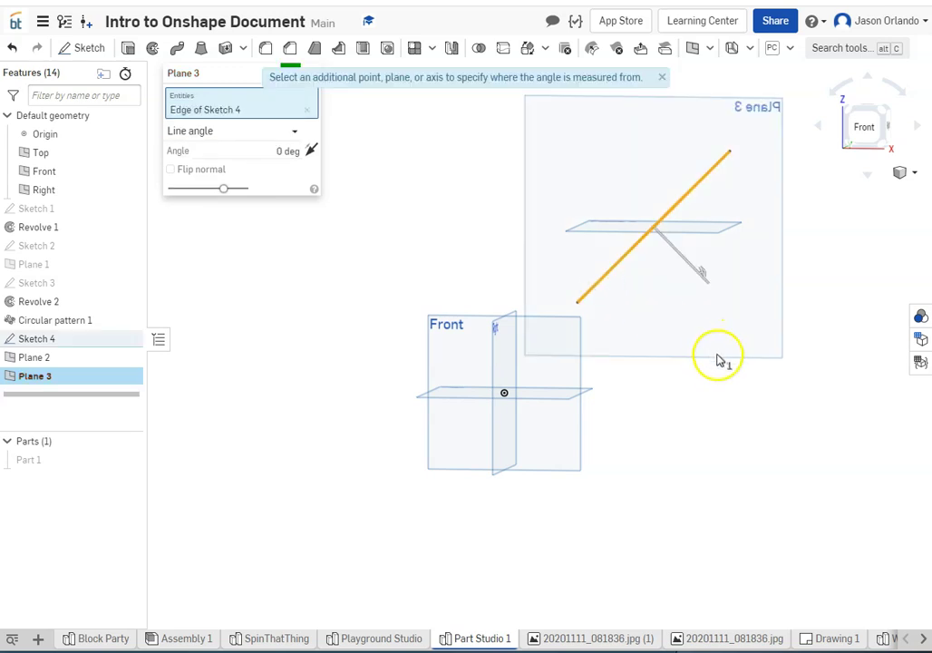
right_drag(724, 405, 729, 406)
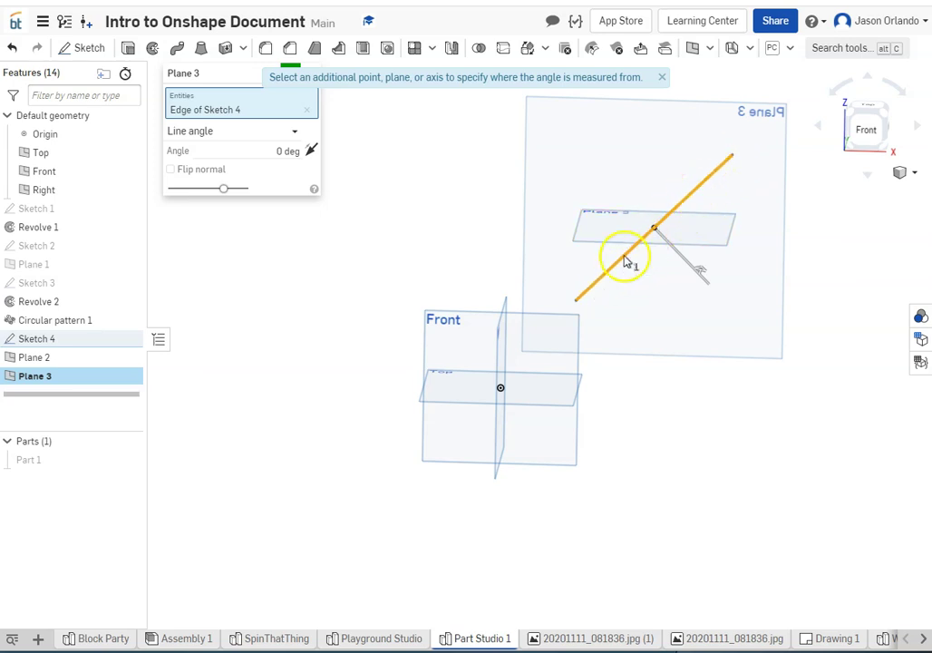
click(704, 273)
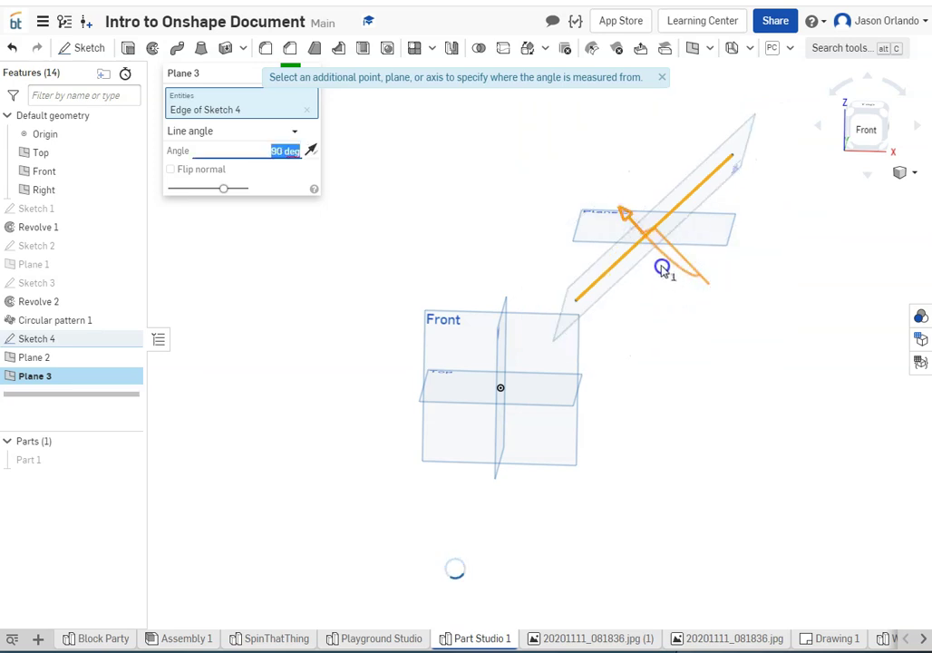
mouse_move(659, 250)
mouse_down()
mouse_move(704, 284)
mouse_move(676, 257)
mouse_up()
text(50)
key(Return)
Step: Adjust Plane 3's angle to 35 deg, accept it, and inspect it from below
right_drag(688, 280, 704, 329)
click(645, 270)
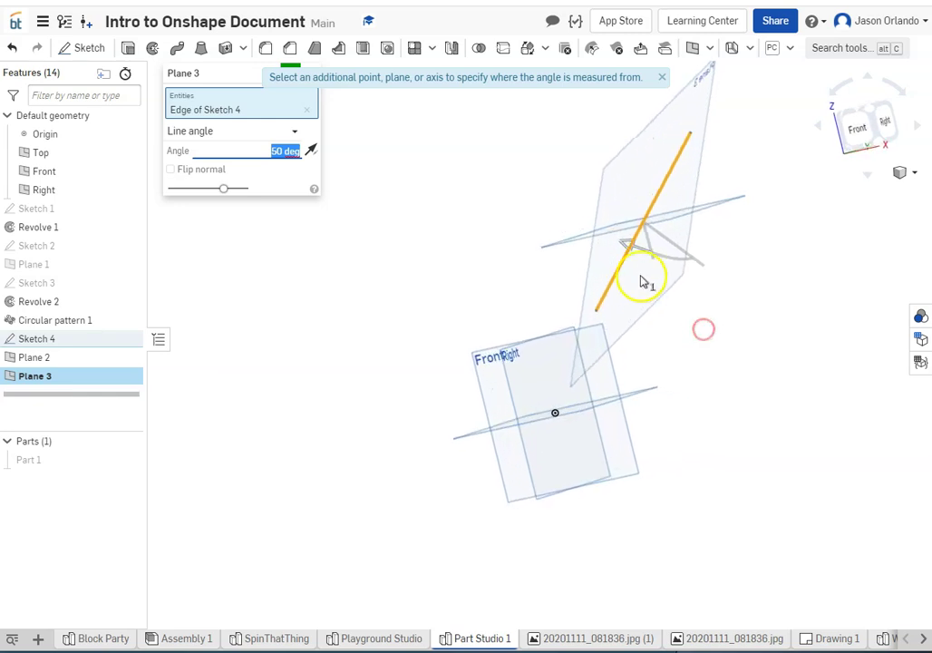
drag(632, 247, 677, 254)
right_drag(692, 299, 740, 361)
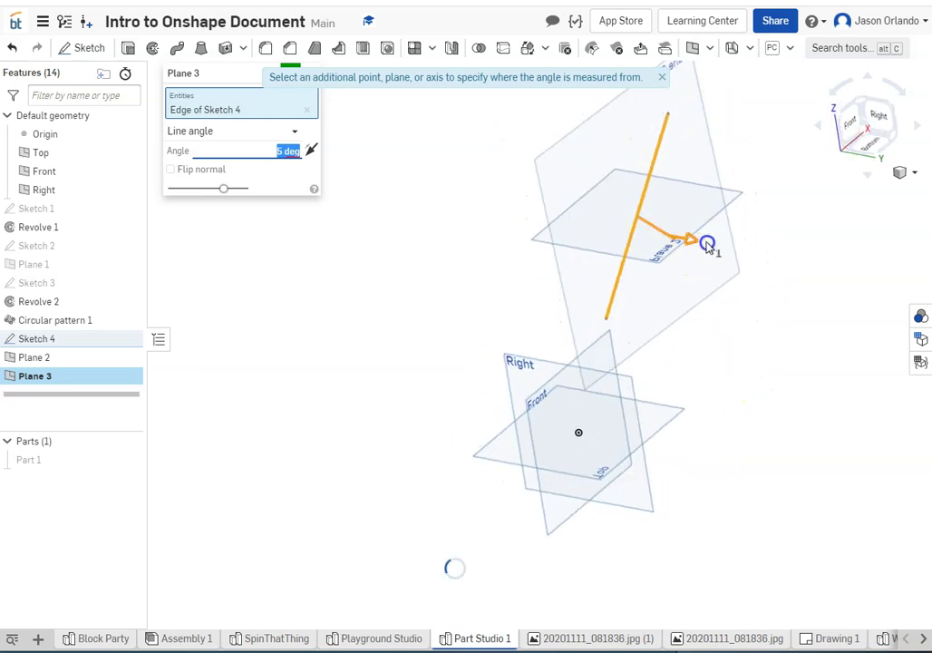
drag(712, 245, 775, 276)
right_drag(775, 277, 756, 308)
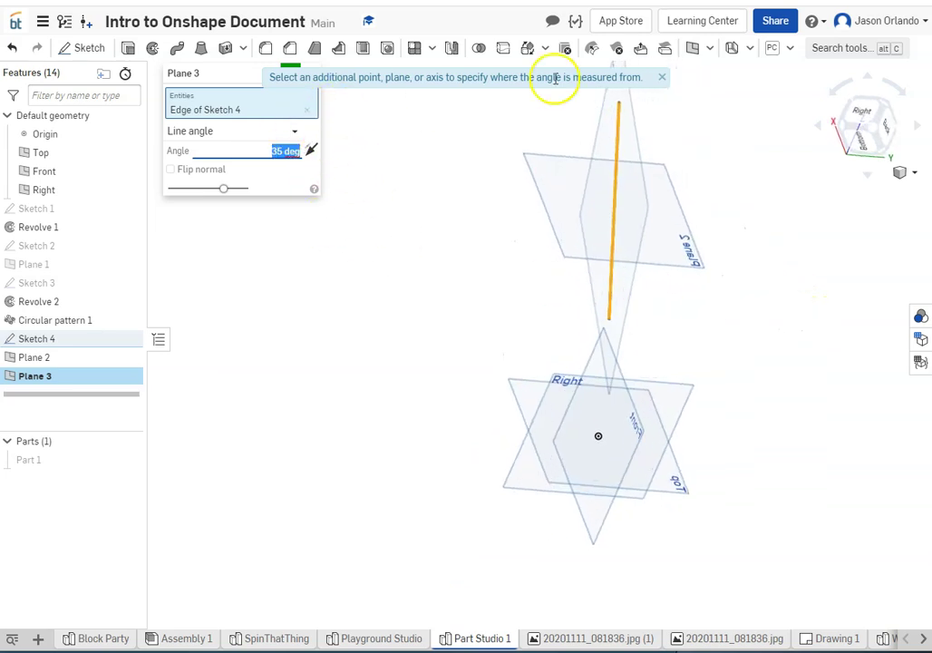
click(662, 78)
click(292, 75)
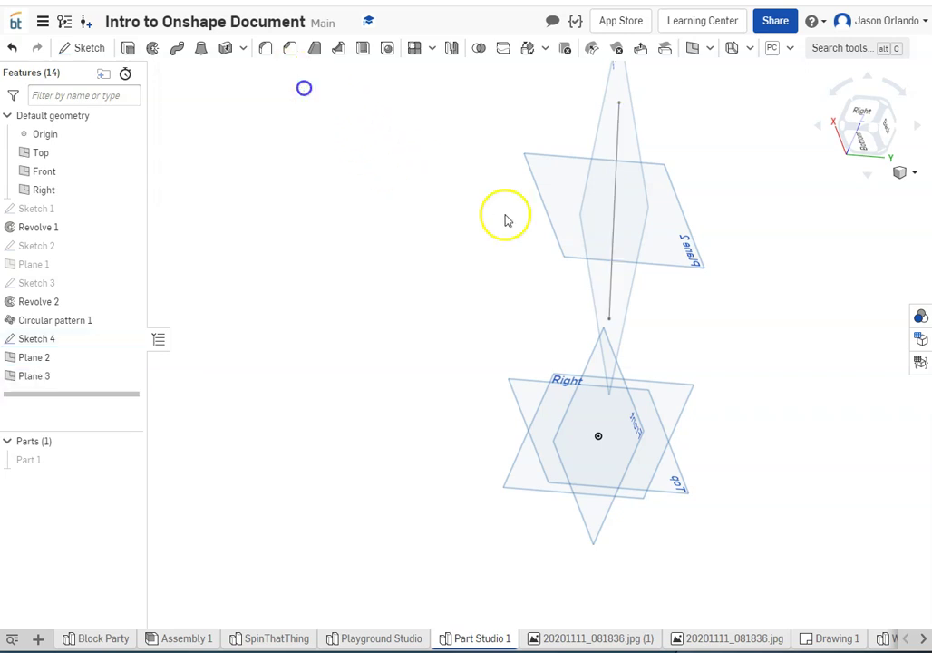
right_drag(452, 235, 474, 216)
mouse_move(772, 232)
right_down()
mouse_move(765, 222)
mouse_move(775, 223)
right_up()
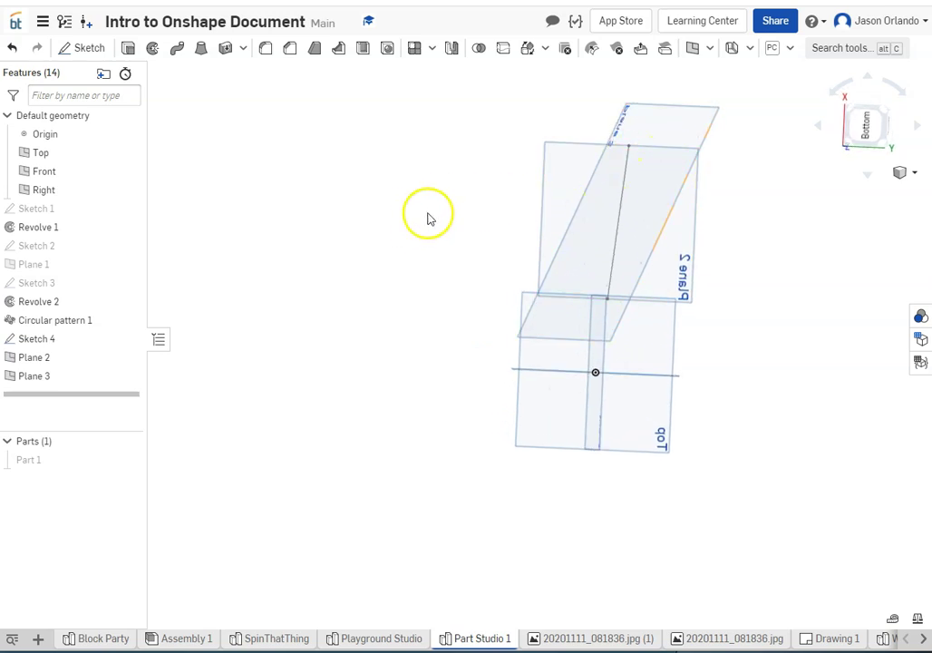
ctrl+right_drag(432, 209, 363, 240)
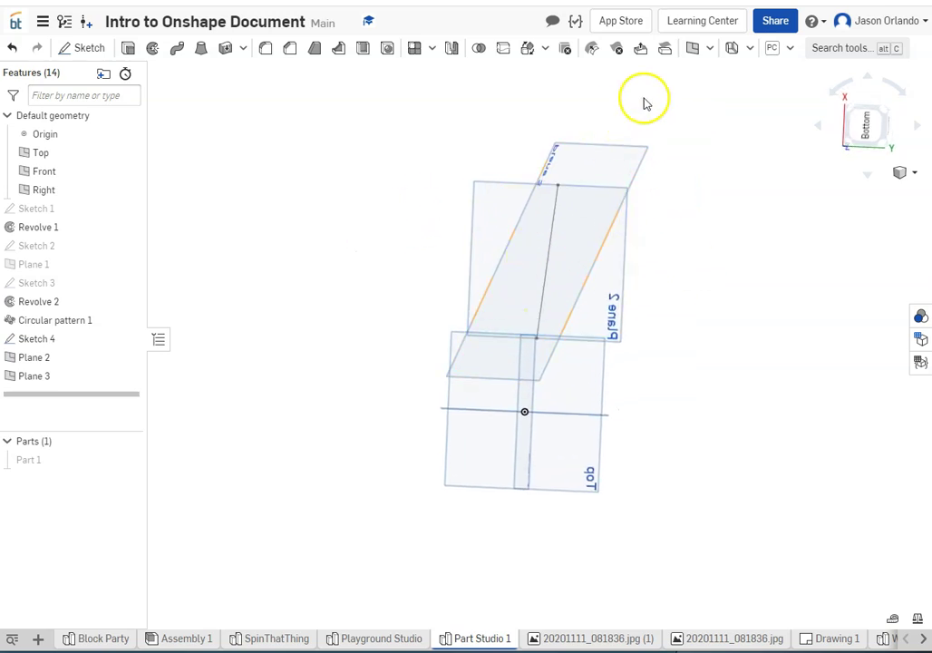
click(692, 48)
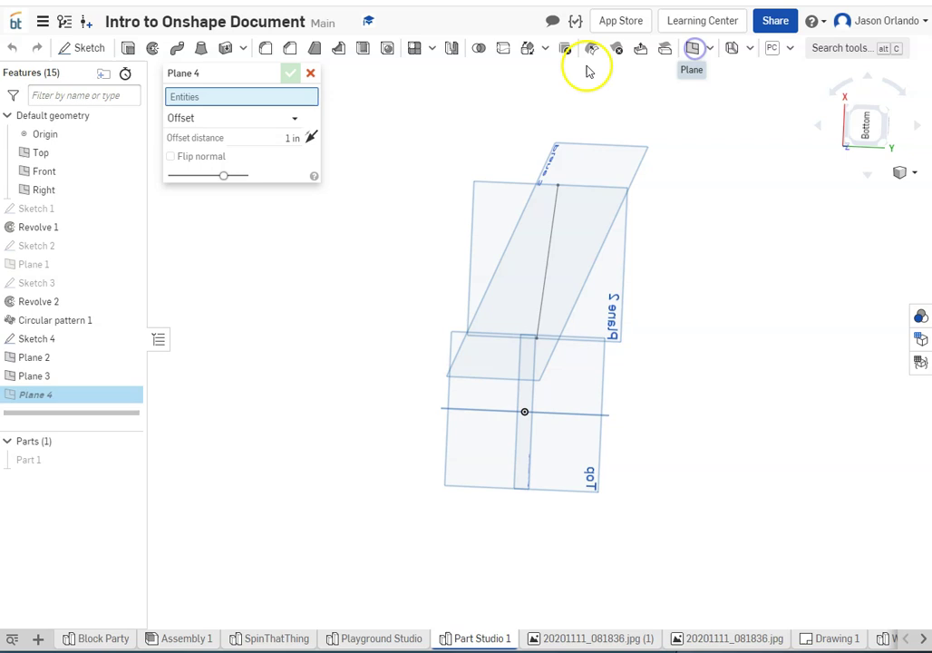
Step: Set the plane type to Point normal, using the Sketch 4 line as the normal
click(296, 117)
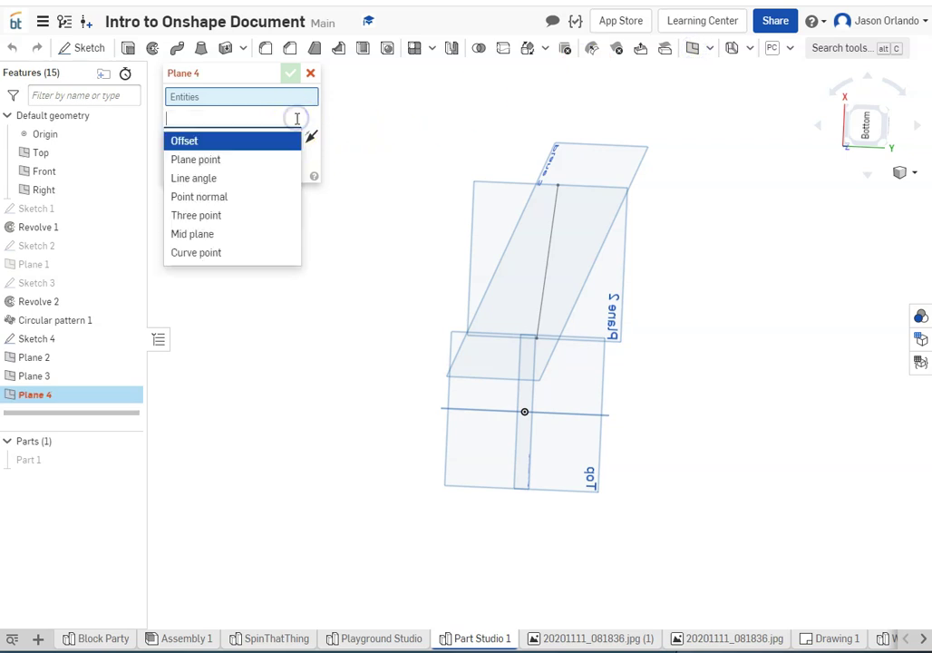
click(224, 205)
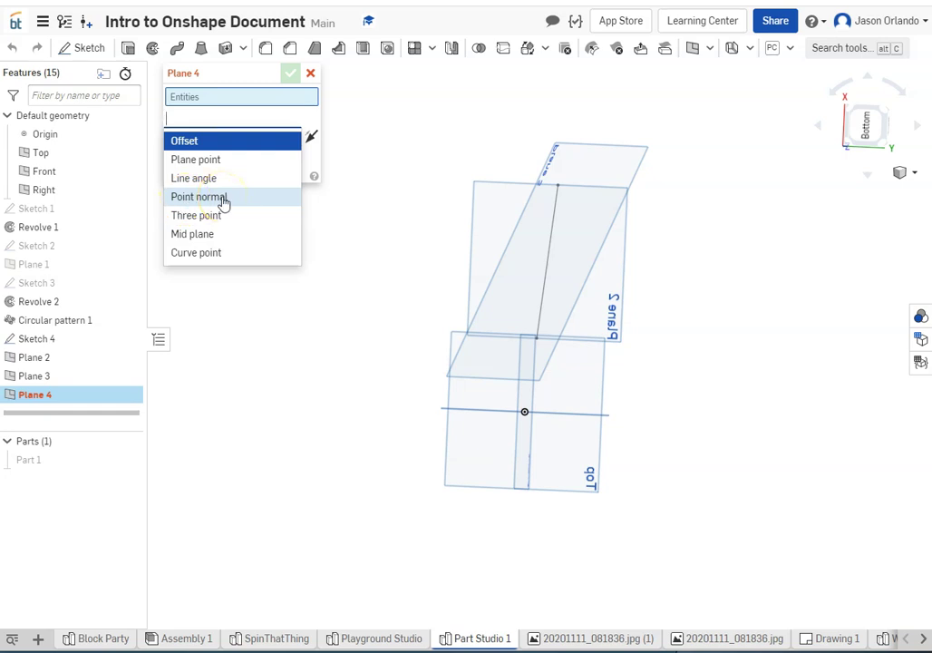
click(224, 198)
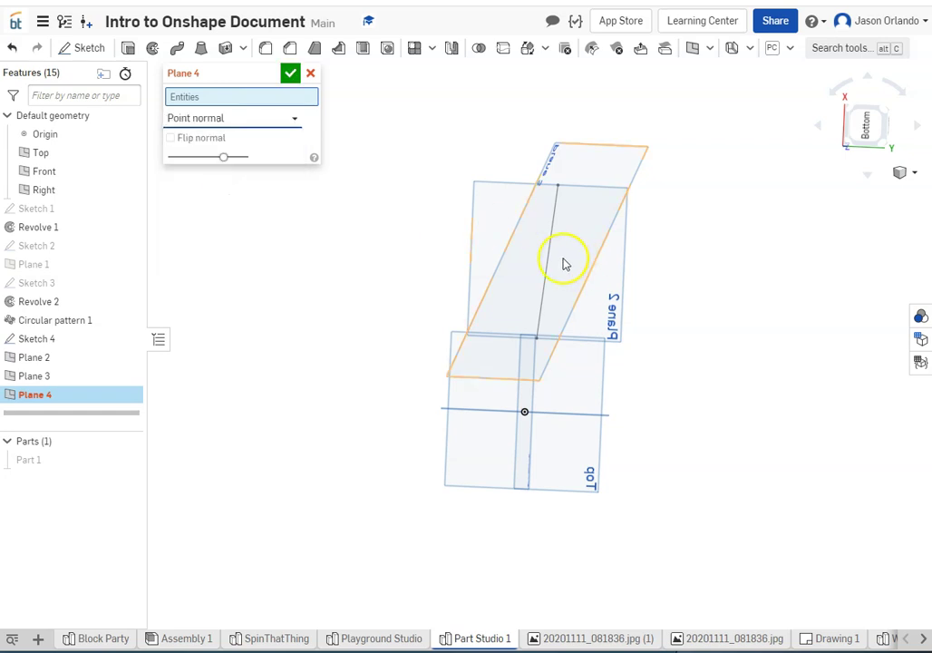
mouse_move(695, 274)
right_down()
mouse_move(679, 267)
mouse_move(697, 291)
right_up()
click(557, 208)
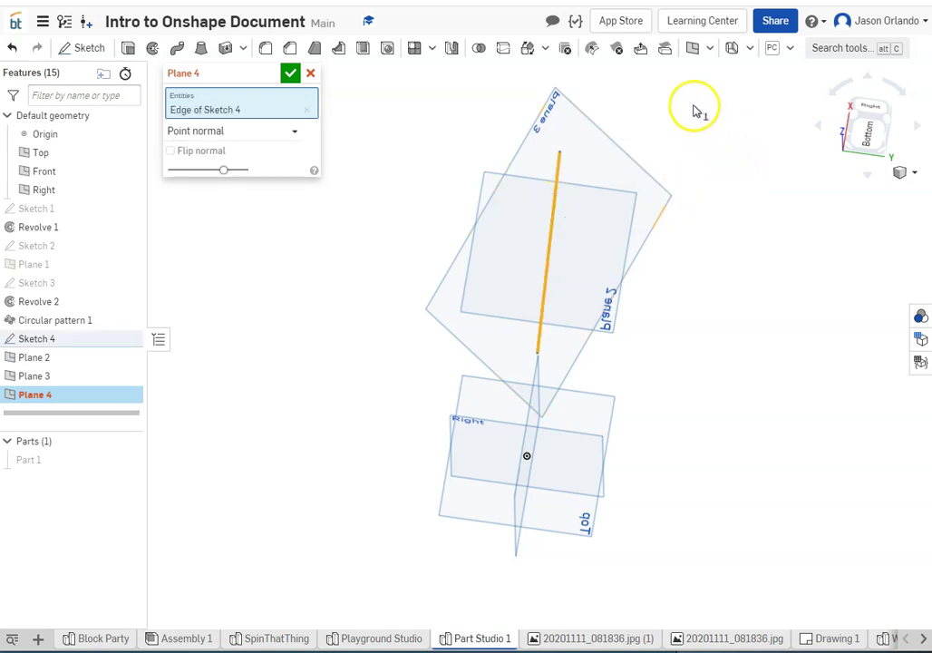
right_drag(693, 108, 704, 139)
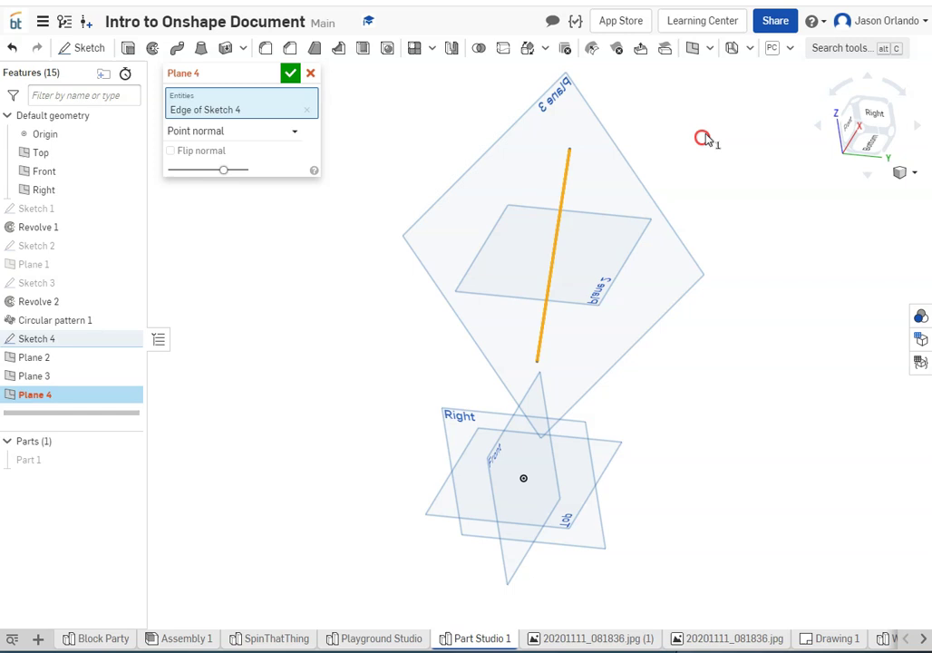
Step: Place Plane 4 at the line's top endpoint and accept it
click(570, 152)
click(570, 151)
right_drag(693, 156, 689, 153)
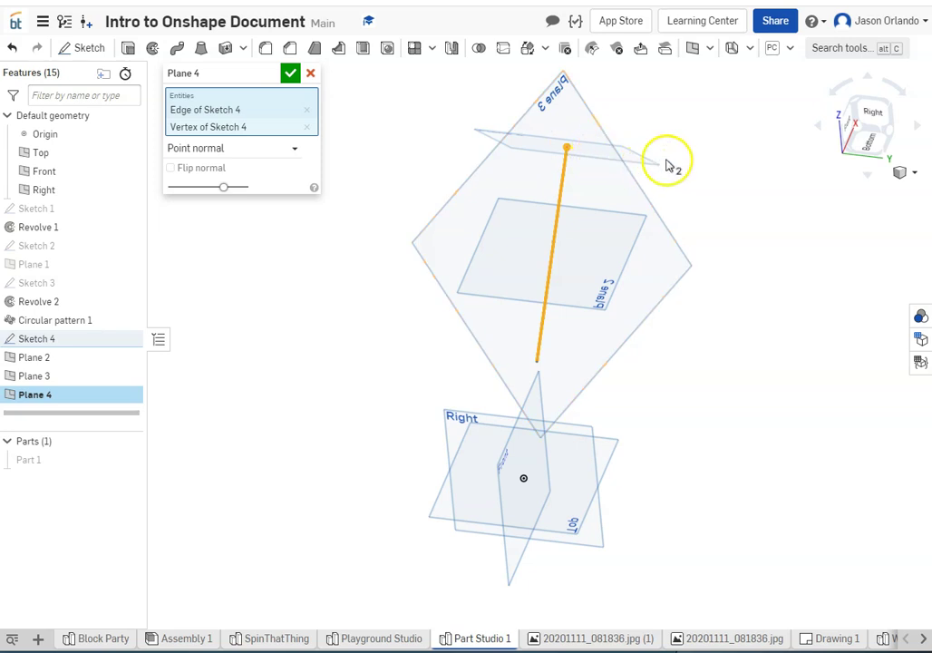
click(293, 73)
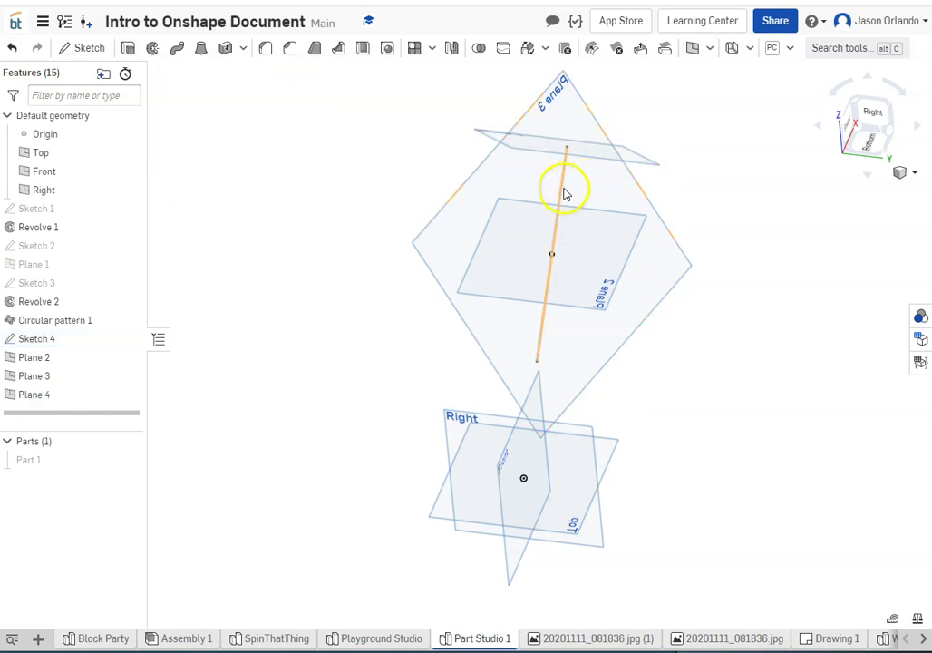
right_drag(689, 172, 749, 206)
right_drag(767, 163, 780, 164)
Step: Open a new Plane 5 left as Offset type, viewing it from a front-left angle
click(695, 50)
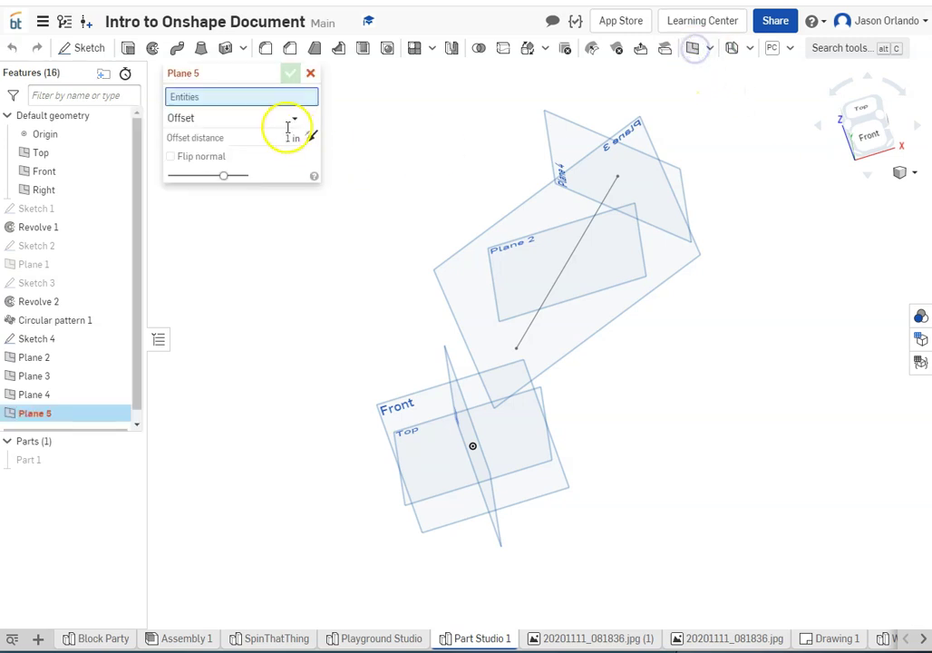
click(259, 121)
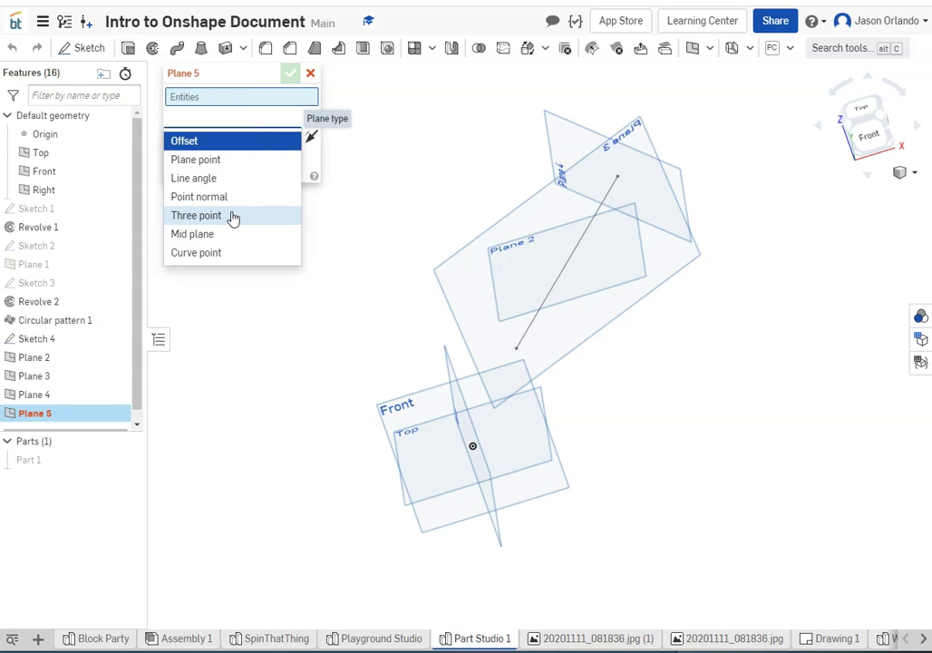
right_drag(406, 201, 422, 164)
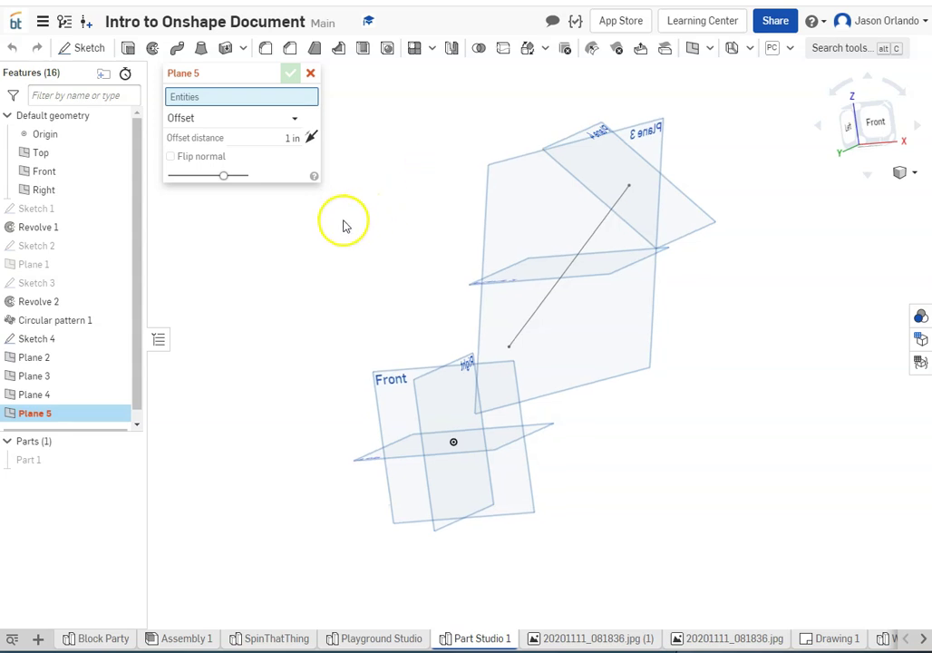
right_drag(344, 226, 379, 235)
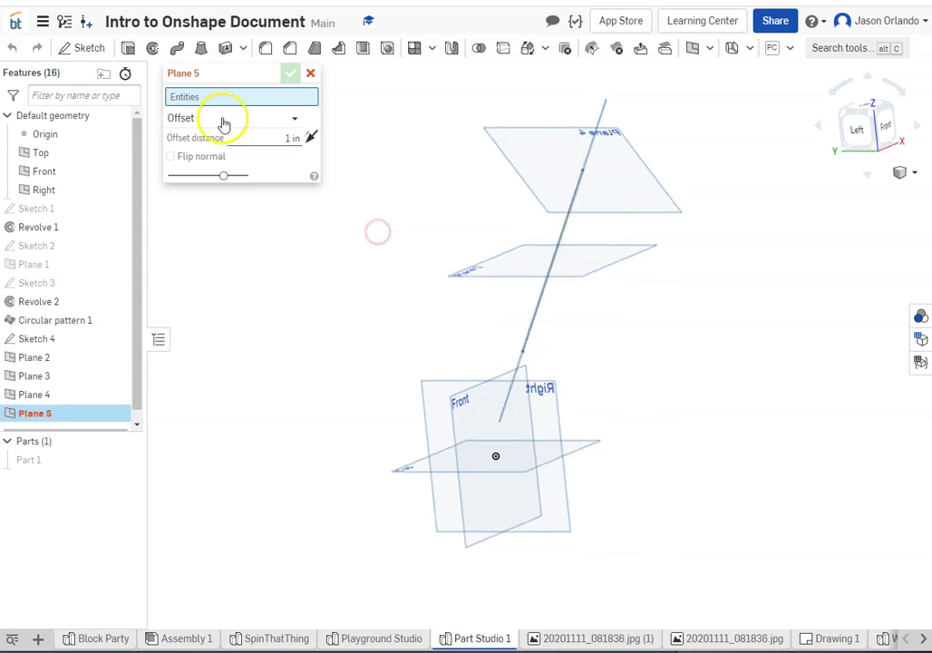
Step: Place a single point on Plane 4, away from the line, in a new Sketch 5
click(91, 49)
click(522, 131)
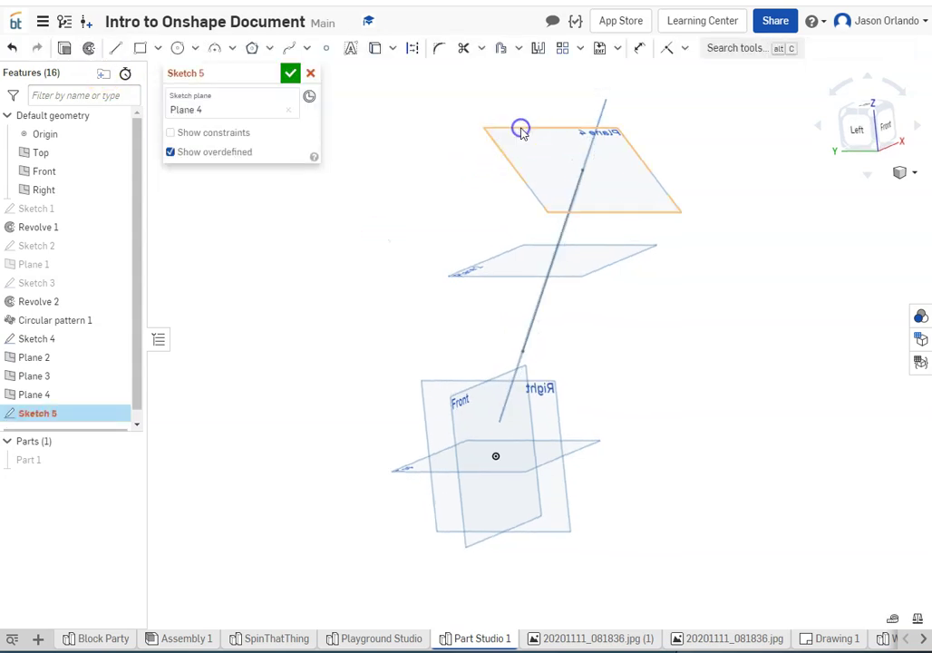
ctrl+right_drag(416, 223, 500, 302)
click(327, 48)
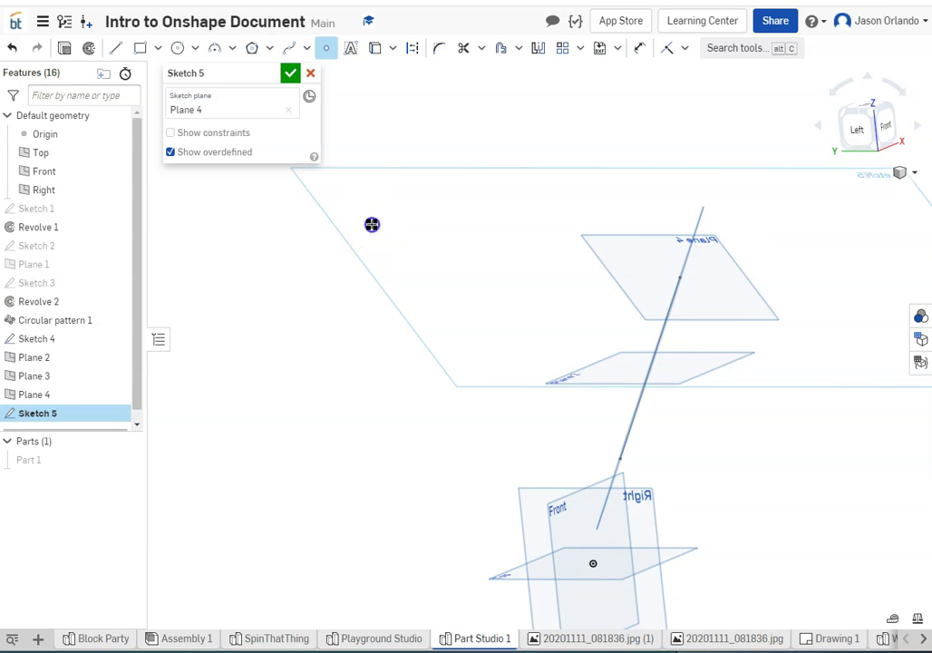
click(372, 224)
click(290, 72)
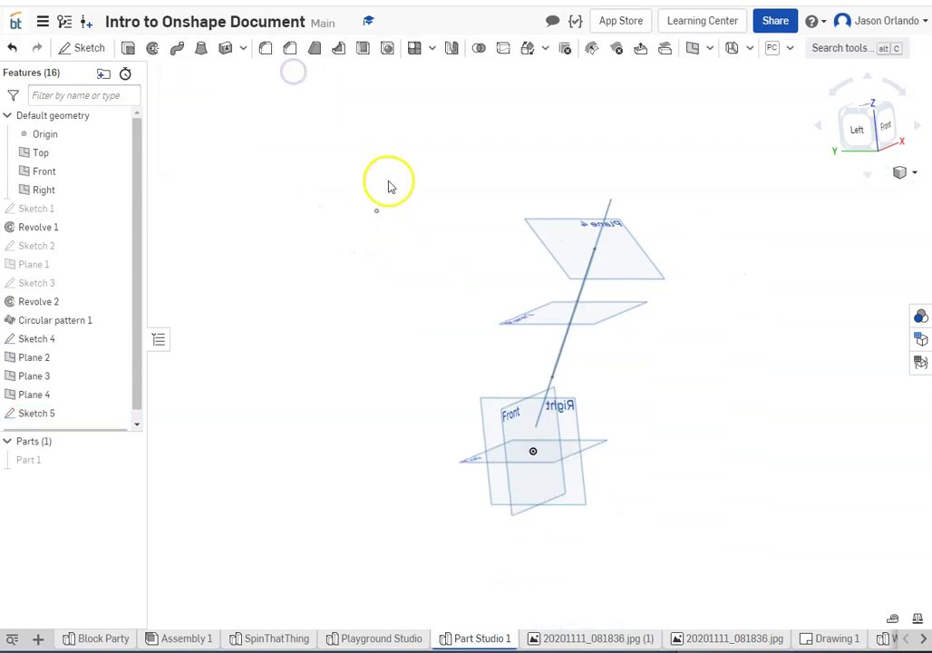
mouse_move(539, 265)
right_down()
mouse_move(664, 320)
mouse_move(654, 329)
right_up()
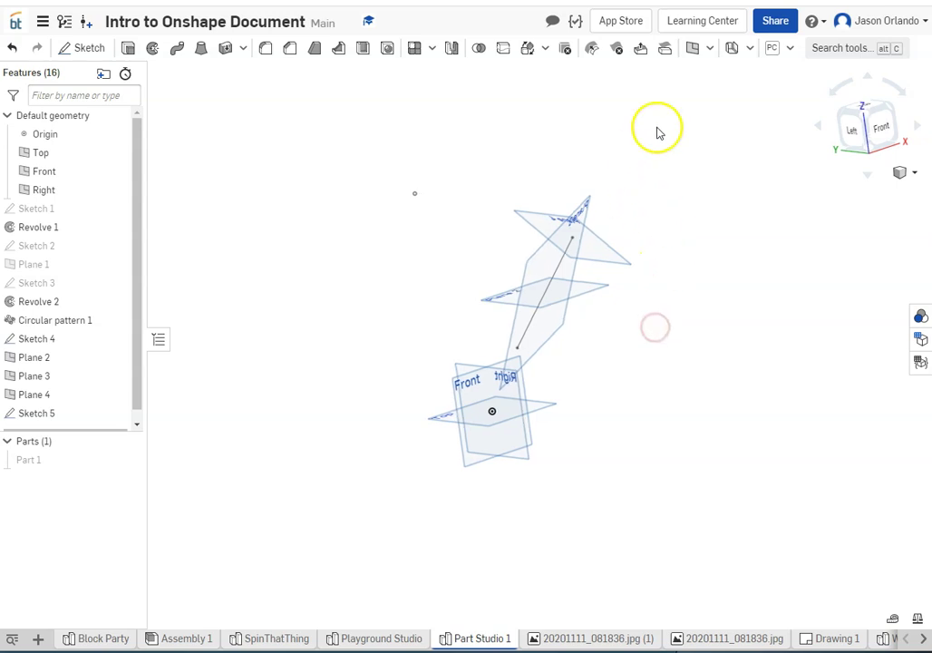
Step: Define a Three point plane through the Sketch 5 point, the line's top endpoint and the origin
click(692, 47)
click(287, 119)
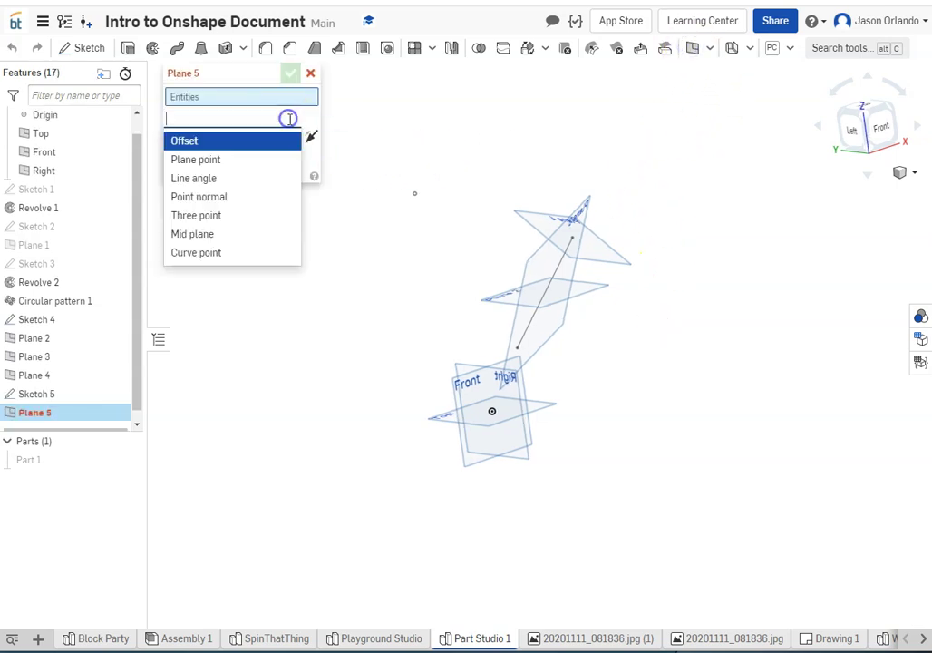
click(223, 215)
scroll(389, 210, up, 3)
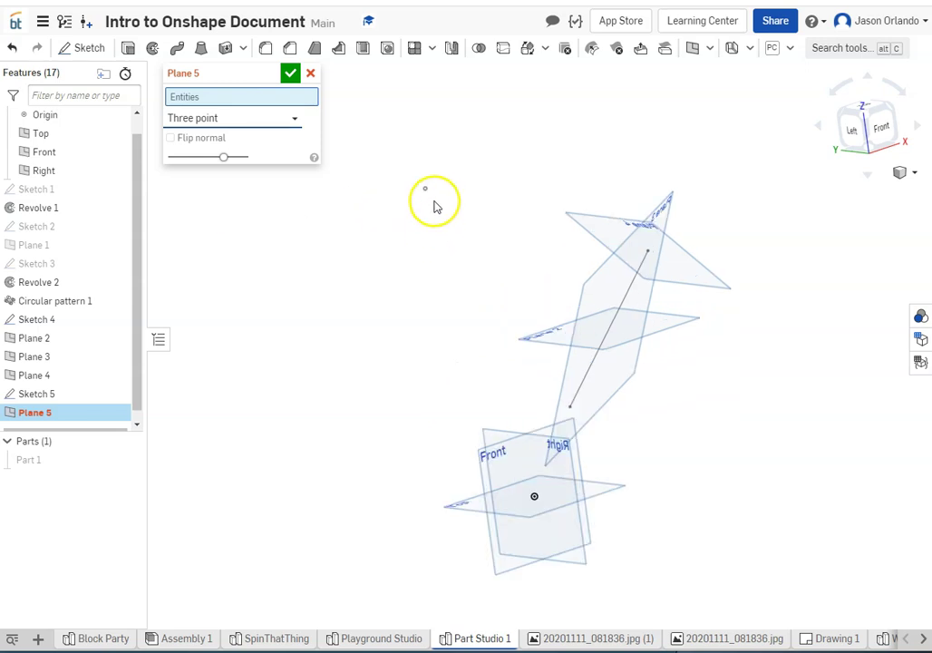
click(424, 189)
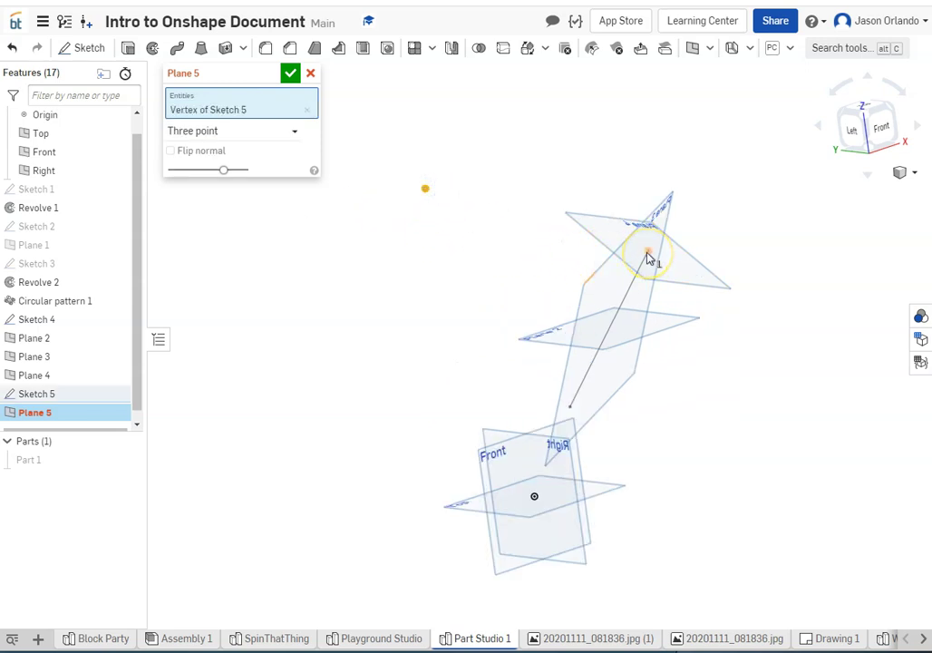
click(649, 253)
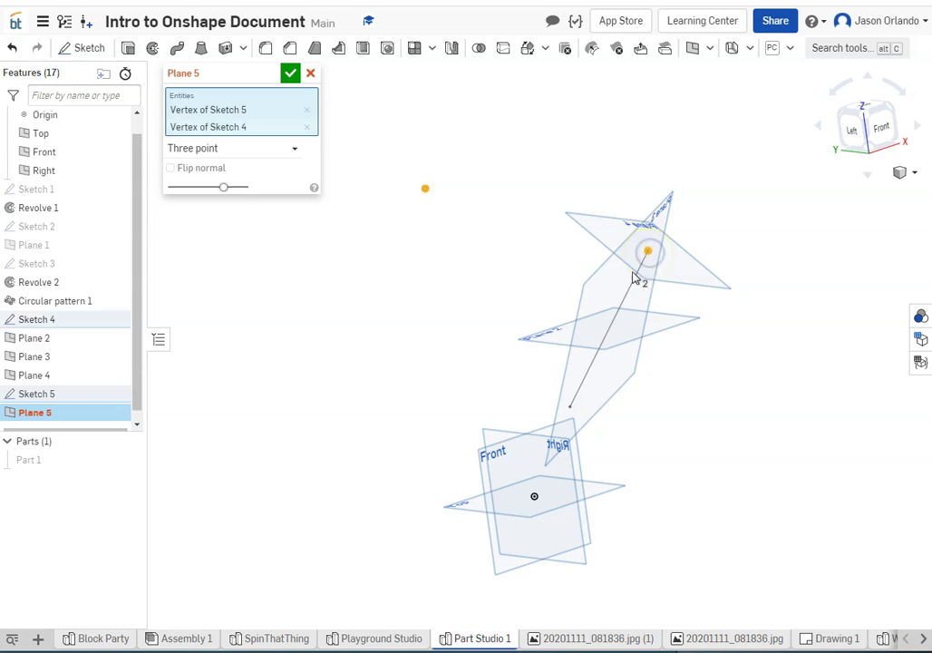
click(537, 498)
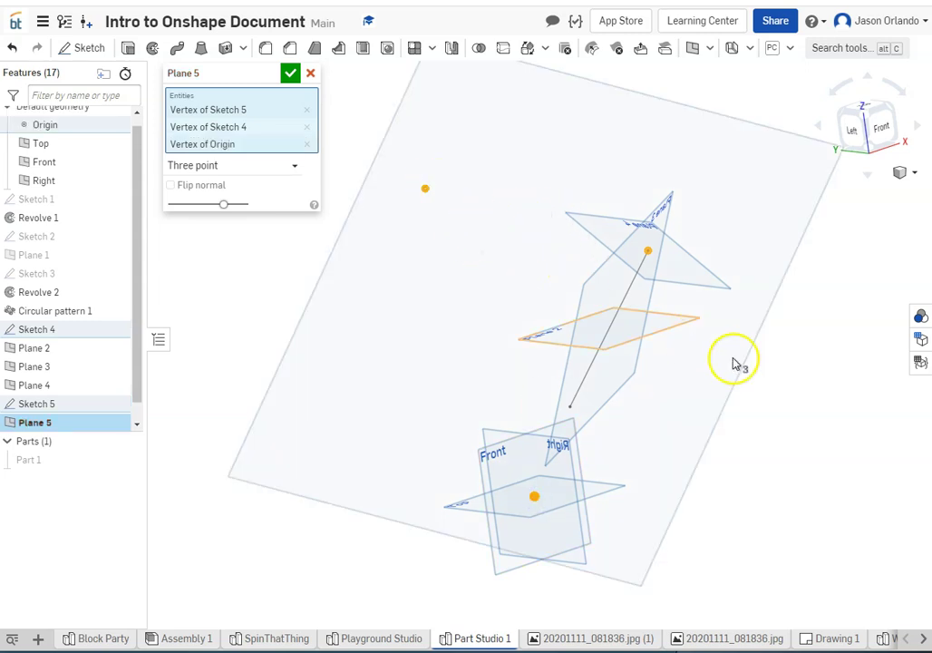
mouse_move(781, 391)
right_down()
mouse_move(739, 371)
mouse_move(762, 405)
right_up()
click(290, 73)
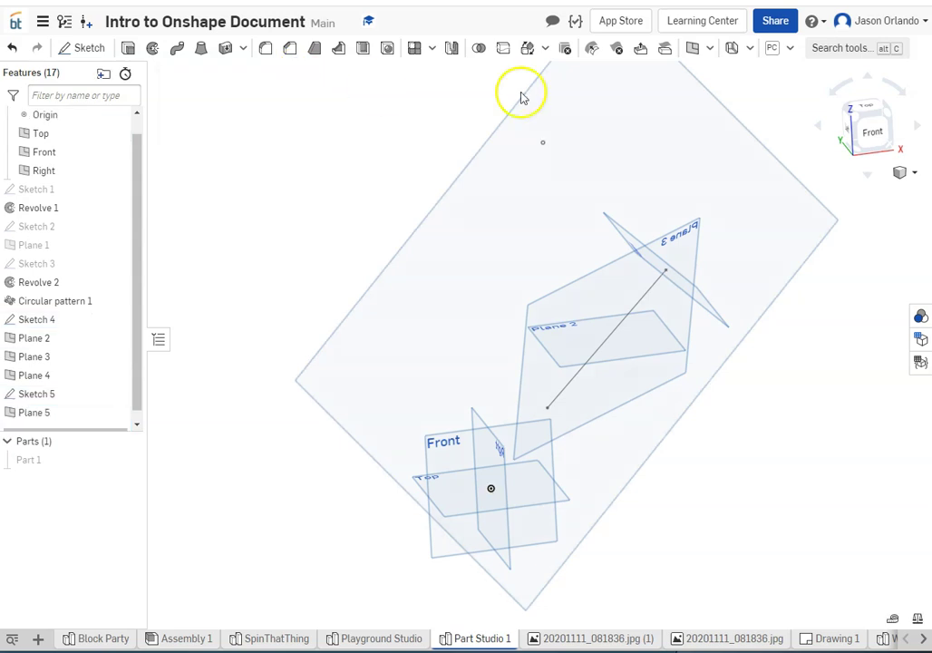
Step: Start a new reference plane and cancel it
click(693, 47)
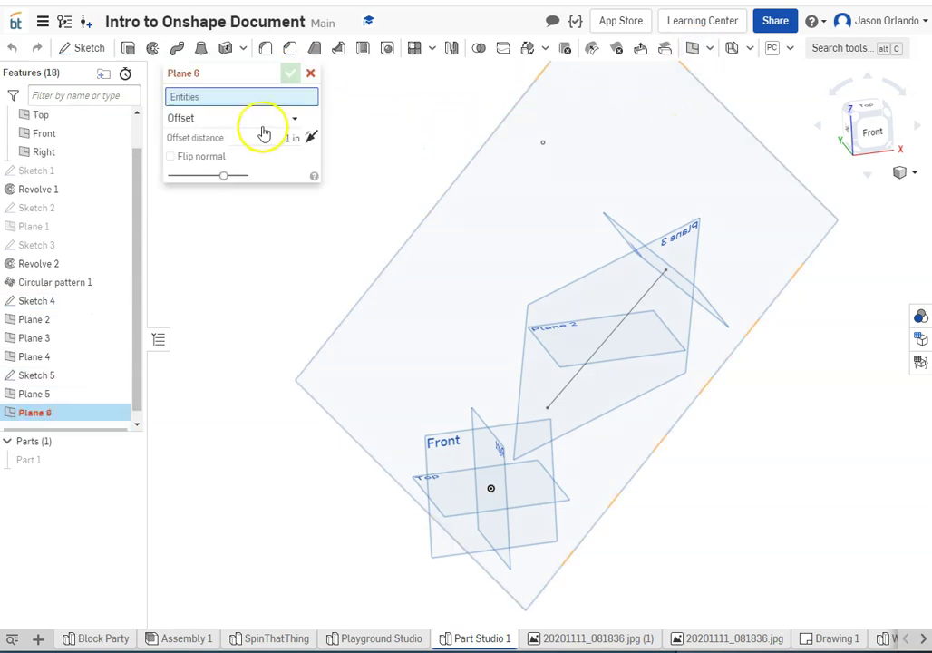
click(293, 118)
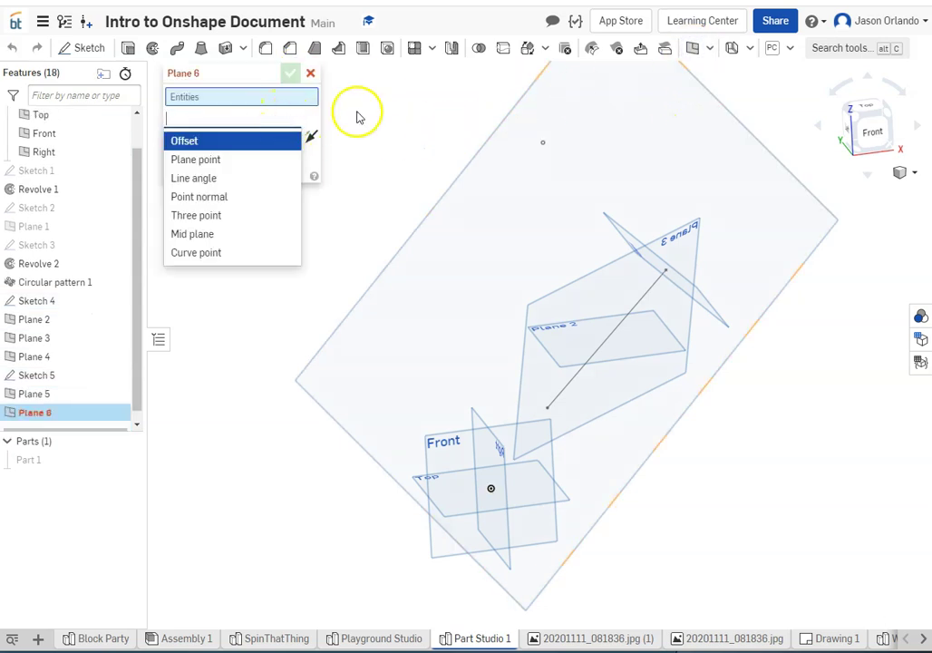
click(310, 73)
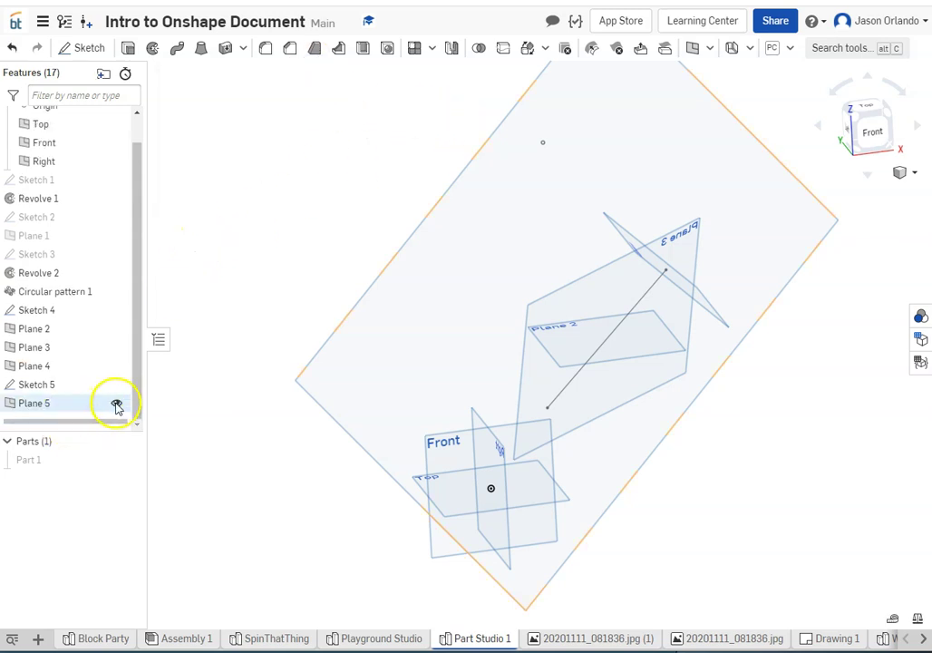
Step: Hide Planes 5, 4, 3 and 2 from the feature list
click(116, 403)
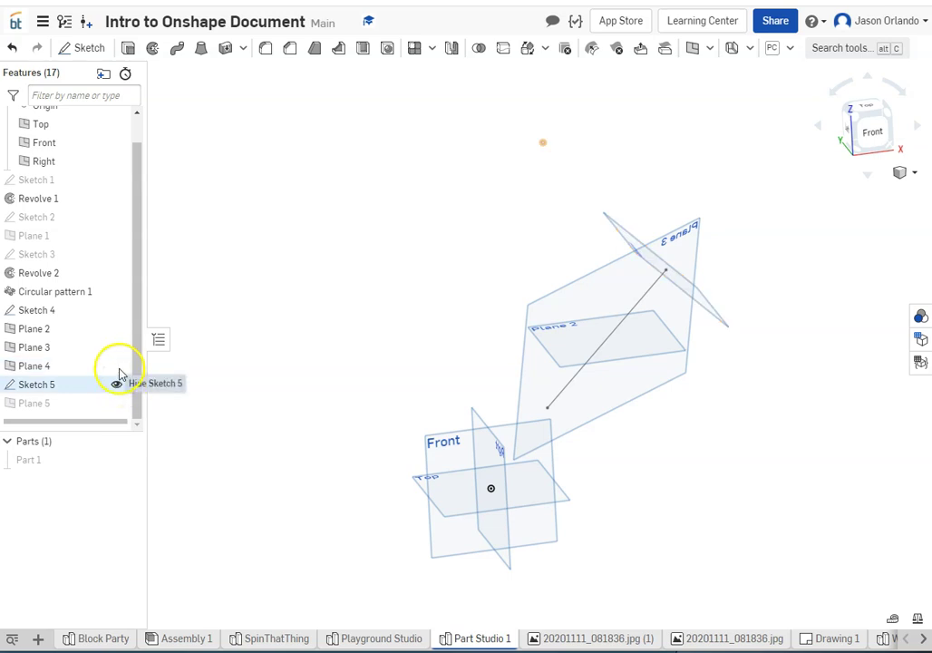
click(118, 365)
click(119, 347)
click(117, 328)
mouse_move(277, 373)
right_down()
mouse_move(260, 393)
mouse_move(268, 388)
mouse_move(367, 449)
mouse_move(687, 431)
mouse_move(753, 450)
mouse_move(642, 410)
mouse_move(635, 397)
right_up()
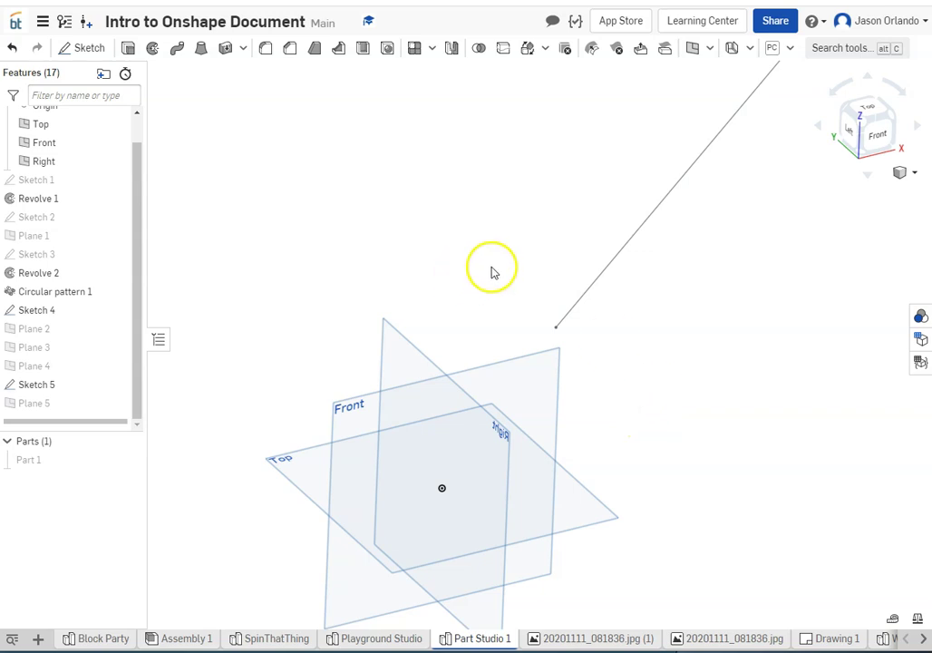
Step: Create a Mid plane between the Front and Right planes with Flip alignment checked
click(707, 60)
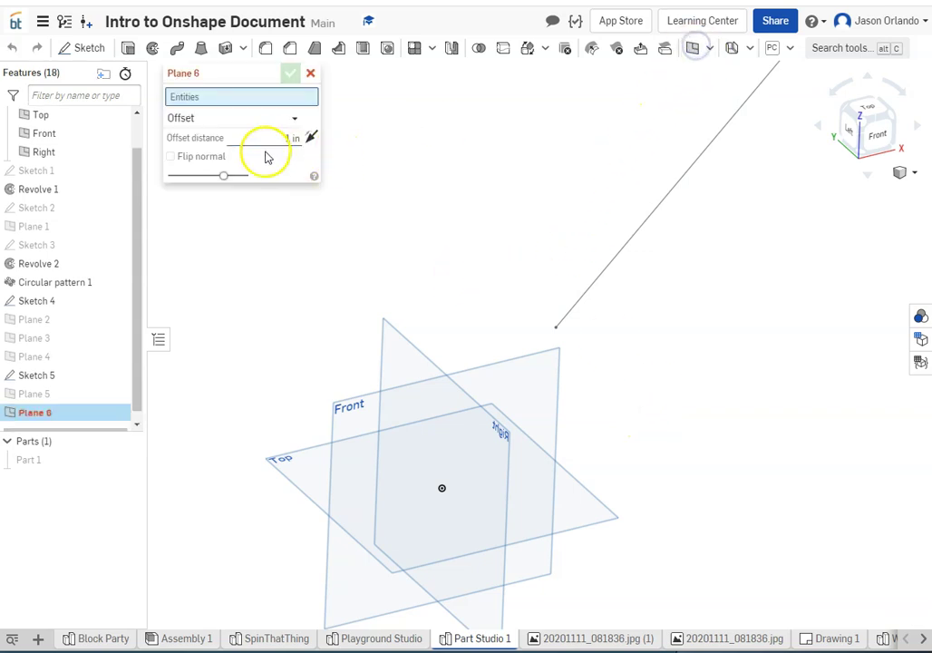
click(291, 116)
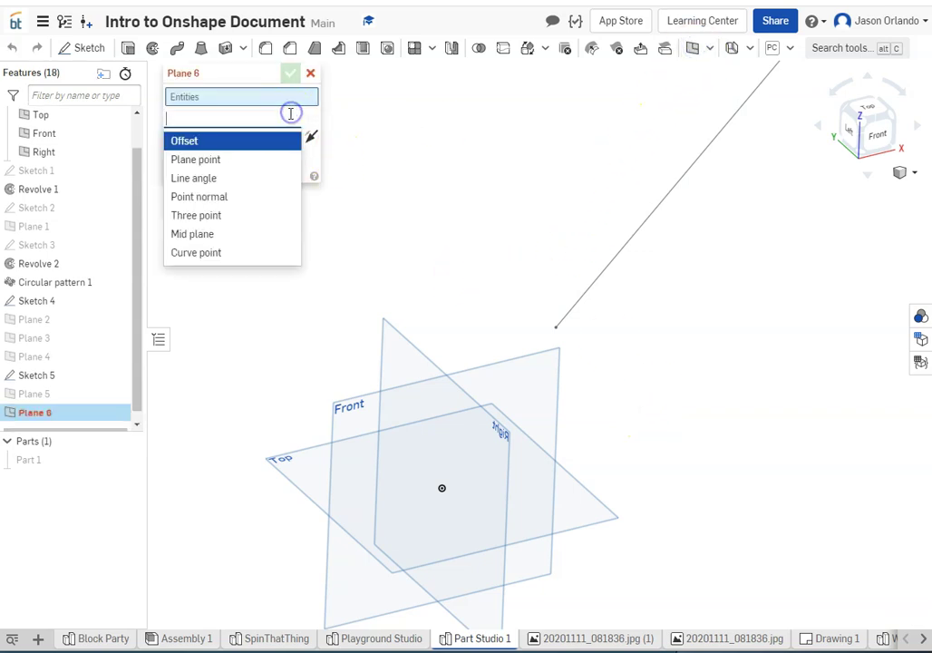
click(215, 233)
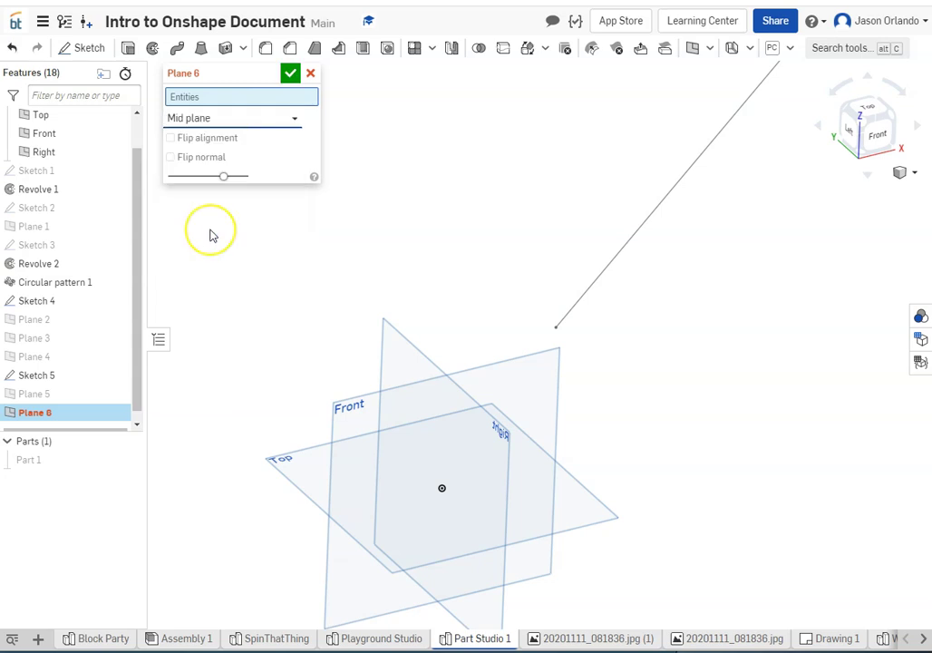
click(352, 402)
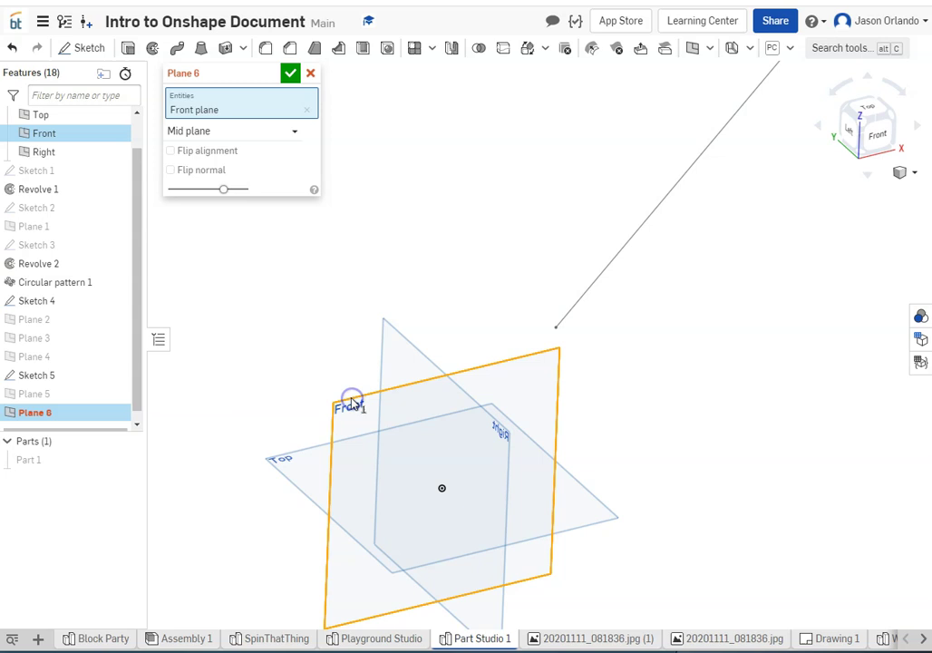
click(401, 336)
right_drag(626, 381, 652, 413)
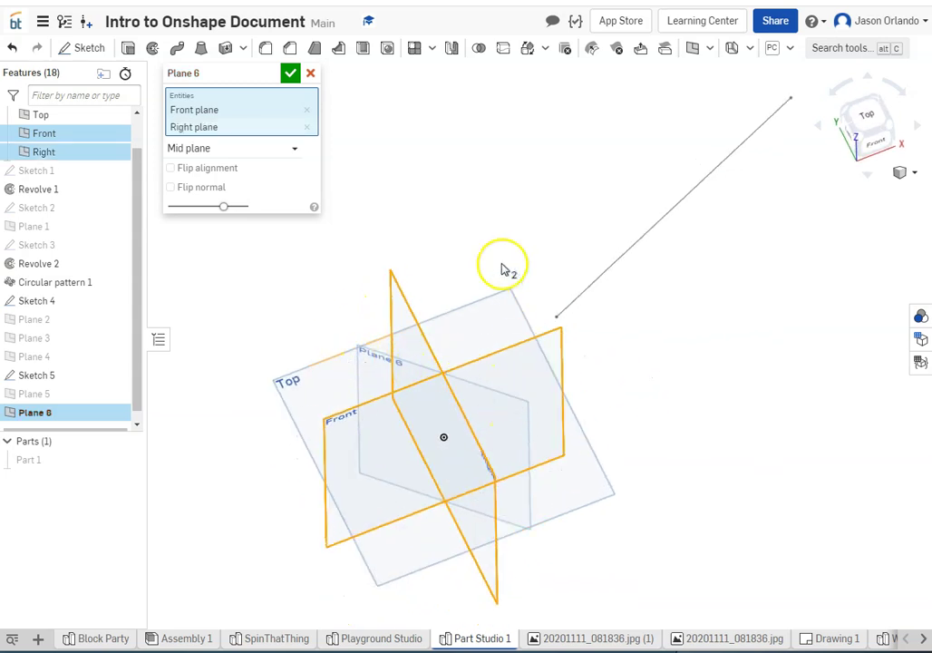
right_drag(506, 264, 524, 237)
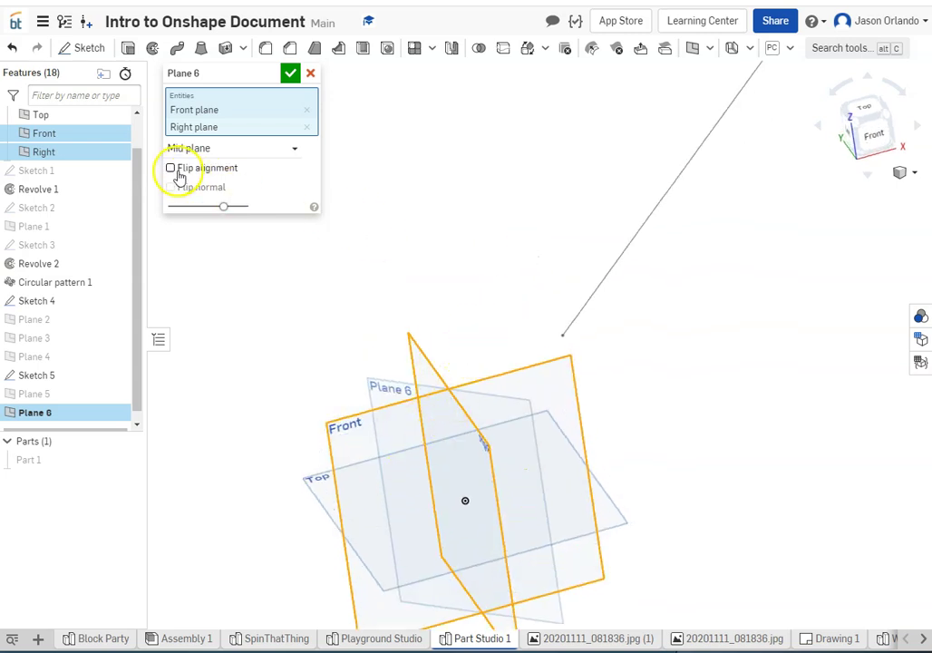
click(171, 168)
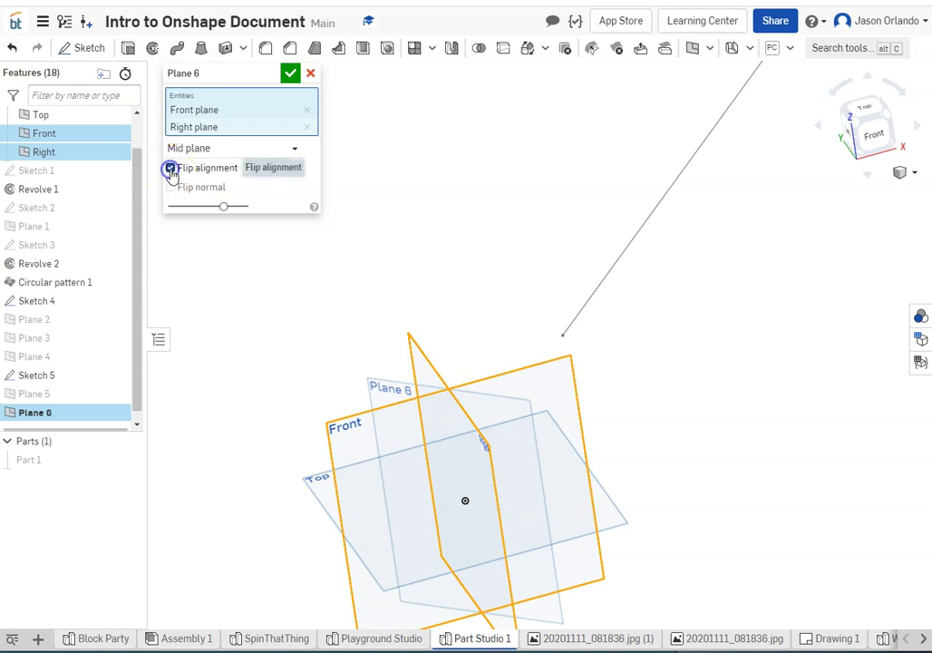
right_drag(445, 221, 465, 285)
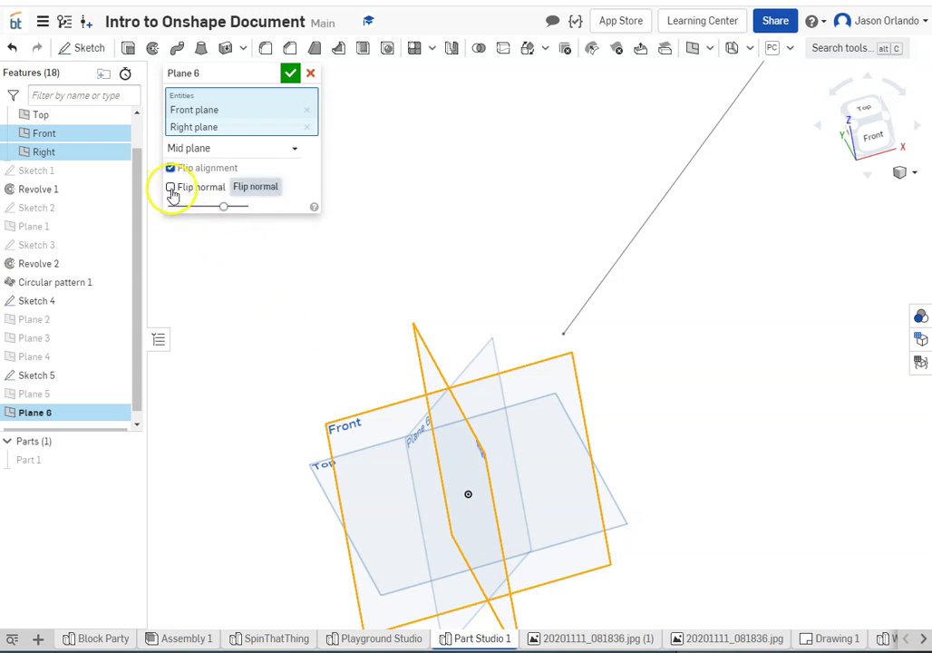
scroll(423, 439, up, 4)
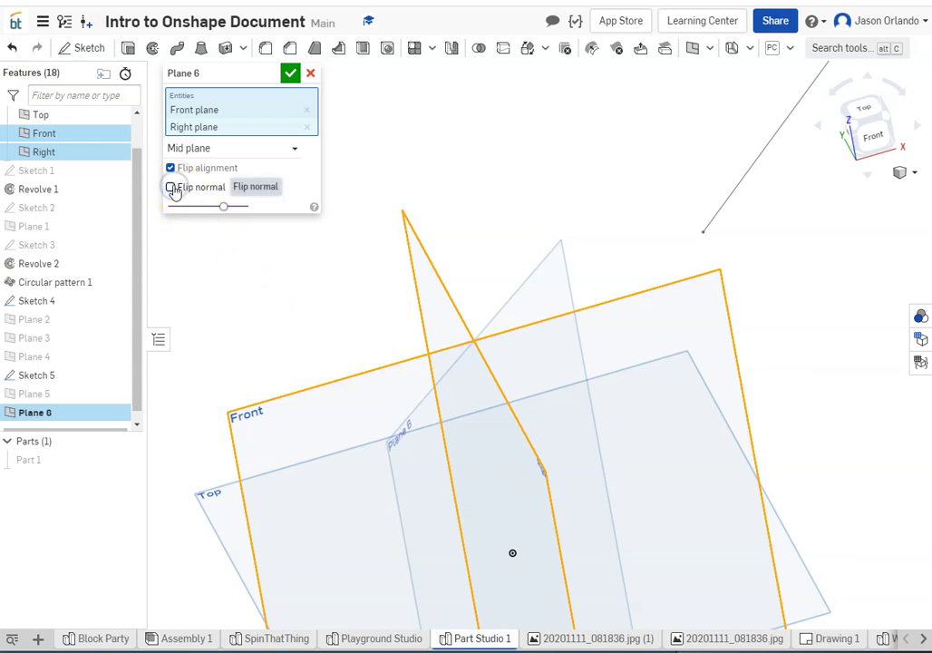
right_drag(294, 275, 214, 225)
click(289, 73)
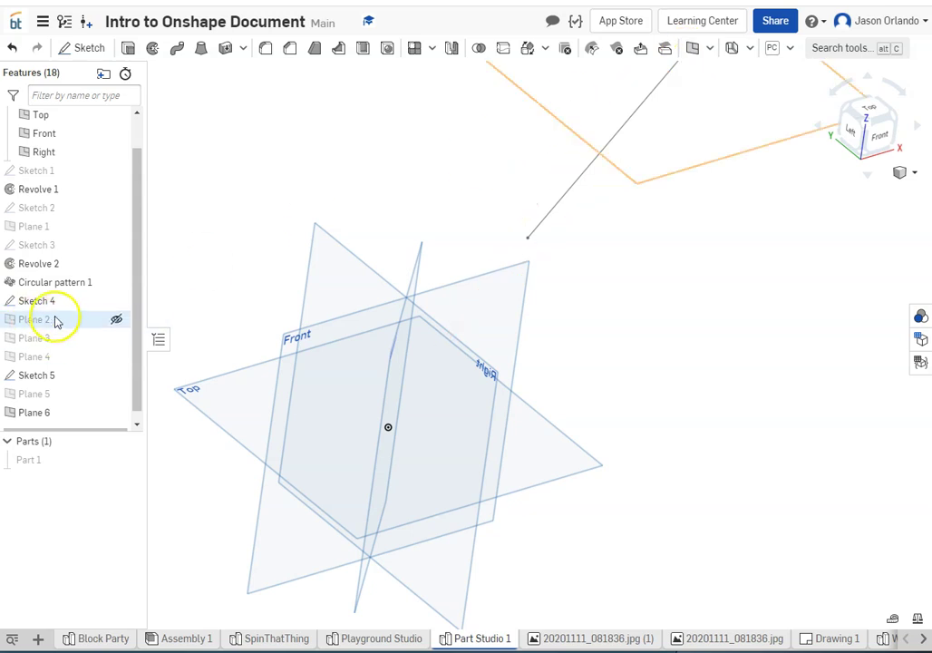
Step: Select Plane 2 and start a new Mid plane referencing it
right_drag(333, 228, 318, 212)
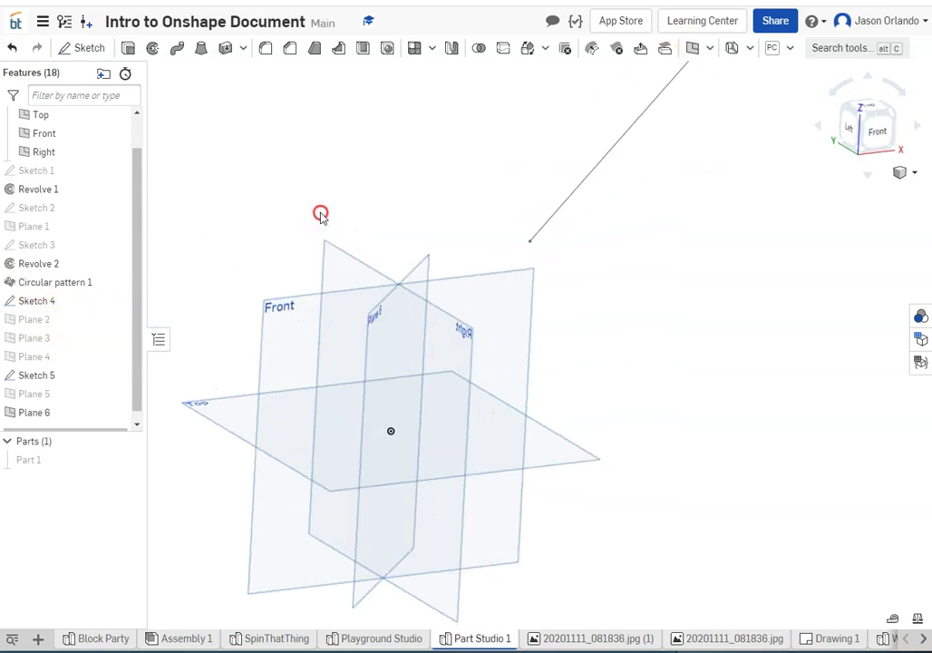
right_drag(272, 169, 258, 148)
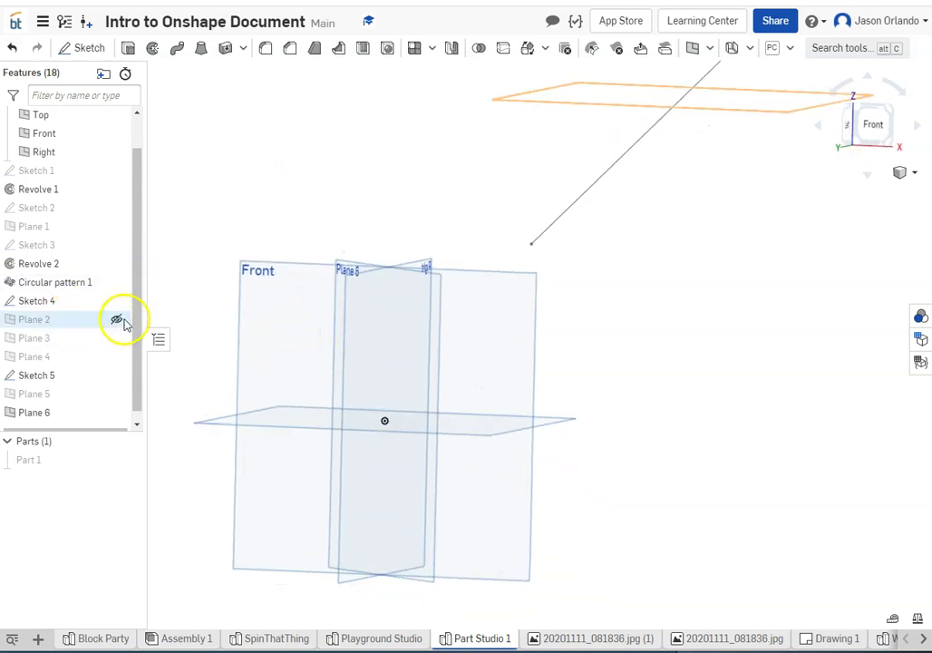
click(121, 319)
right_drag(366, 188, 340, 177)
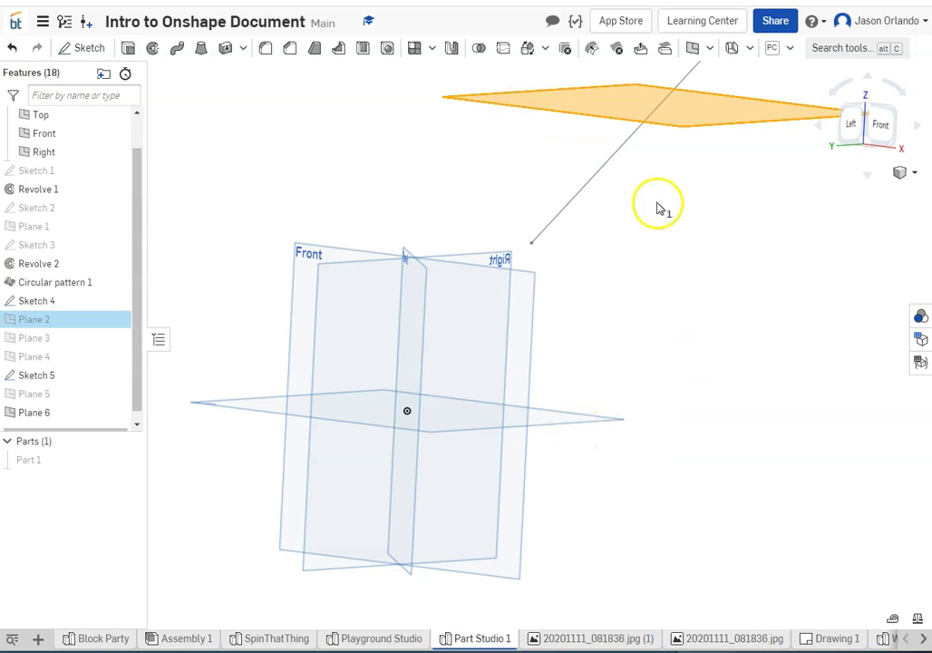
click(692, 48)
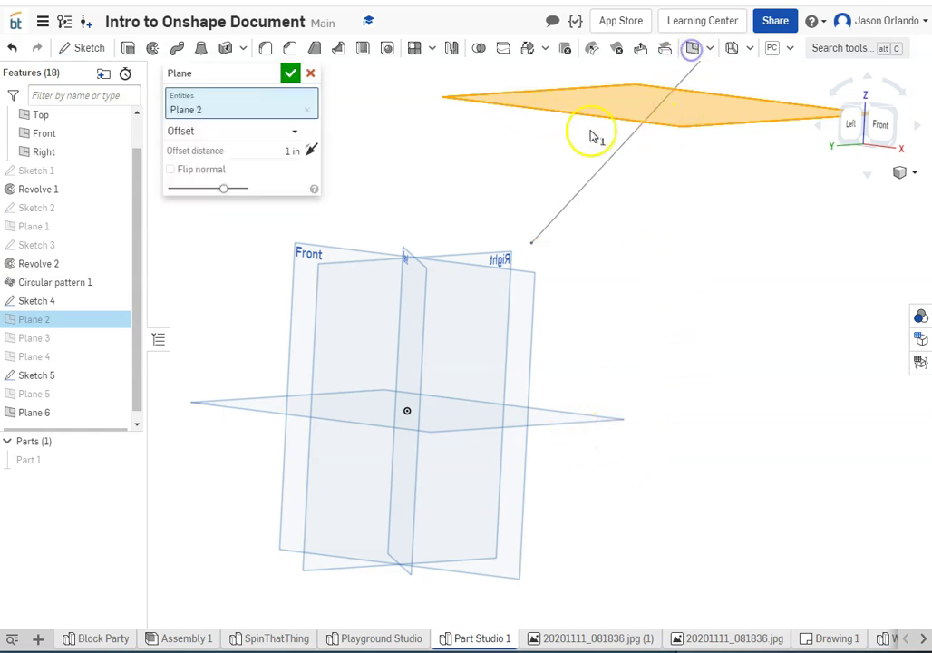
click(292, 130)
click(210, 251)
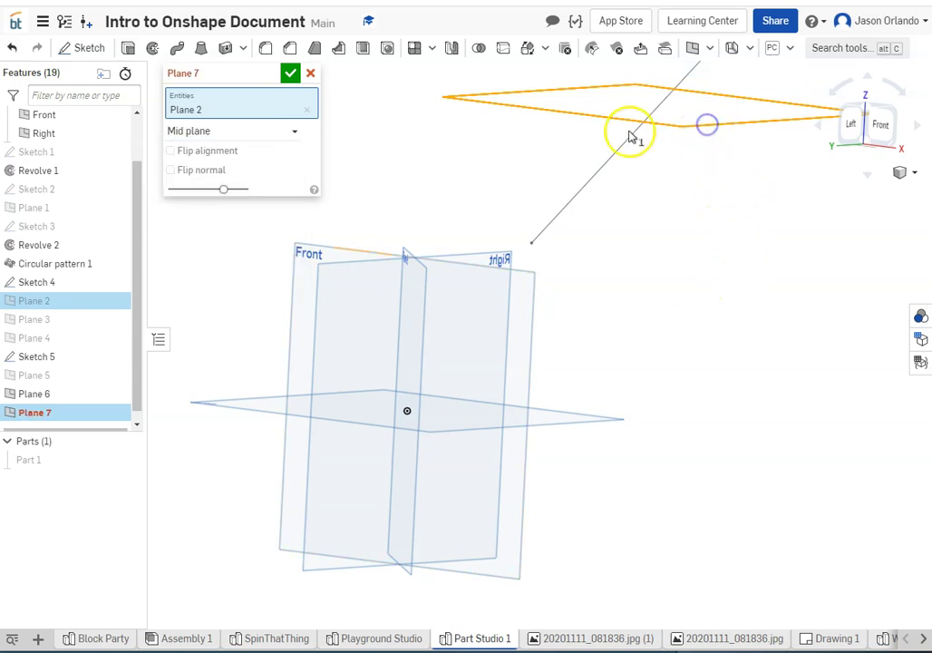
Step: Add the Top plane as second reference, keep the original alignment, and confirm Plane 7
click(586, 432)
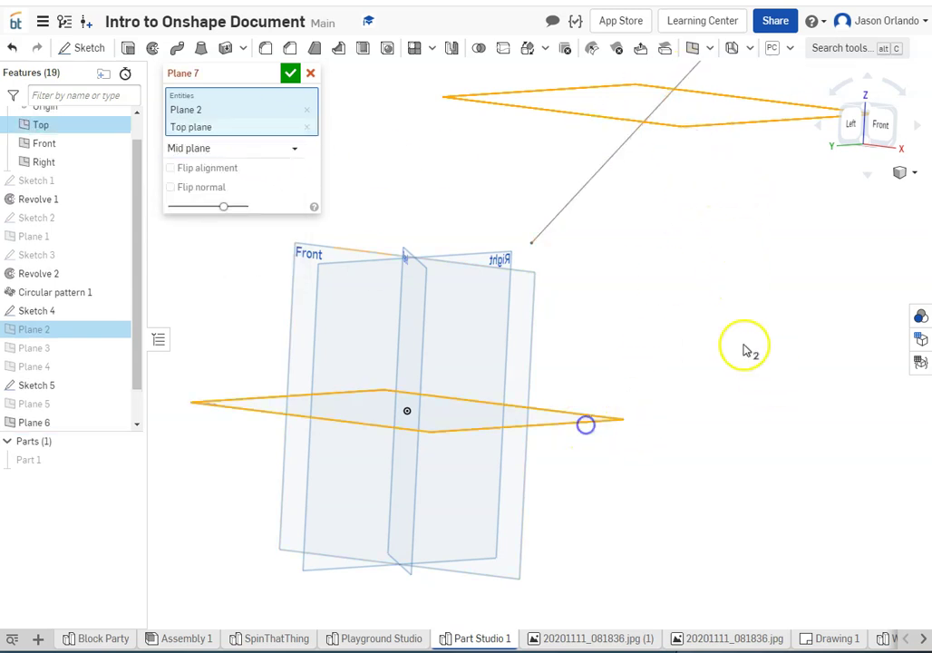
right_drag(701, 298, 557, 269)
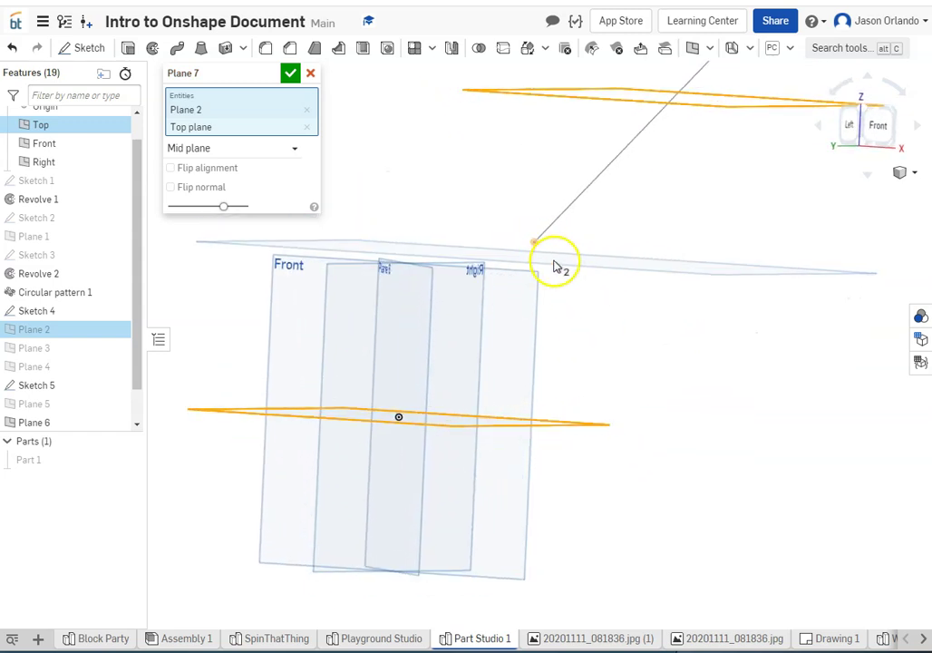
right_drag(640, 322, 651, 323)
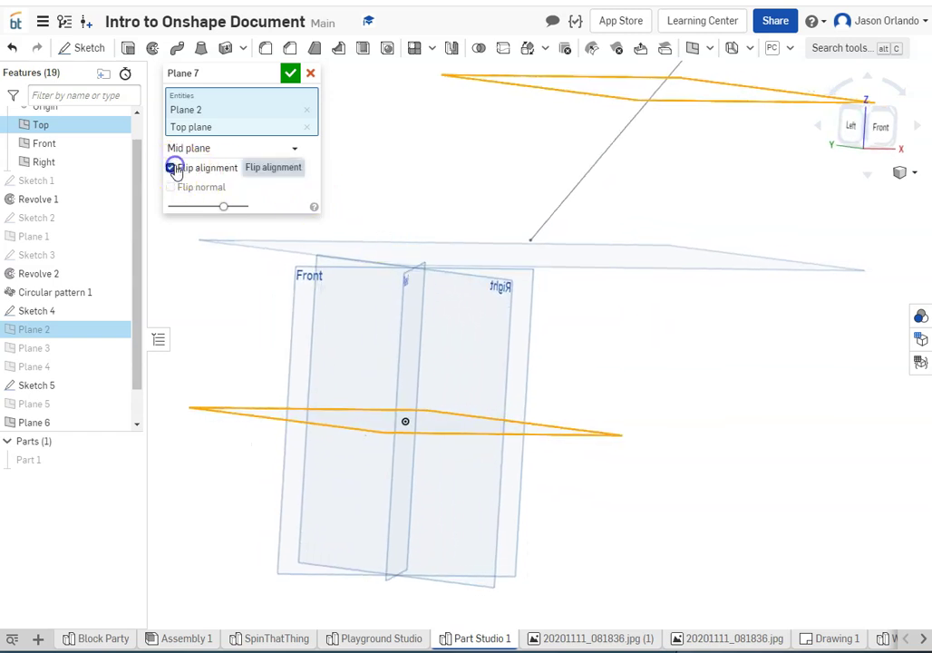
click(170, 168)
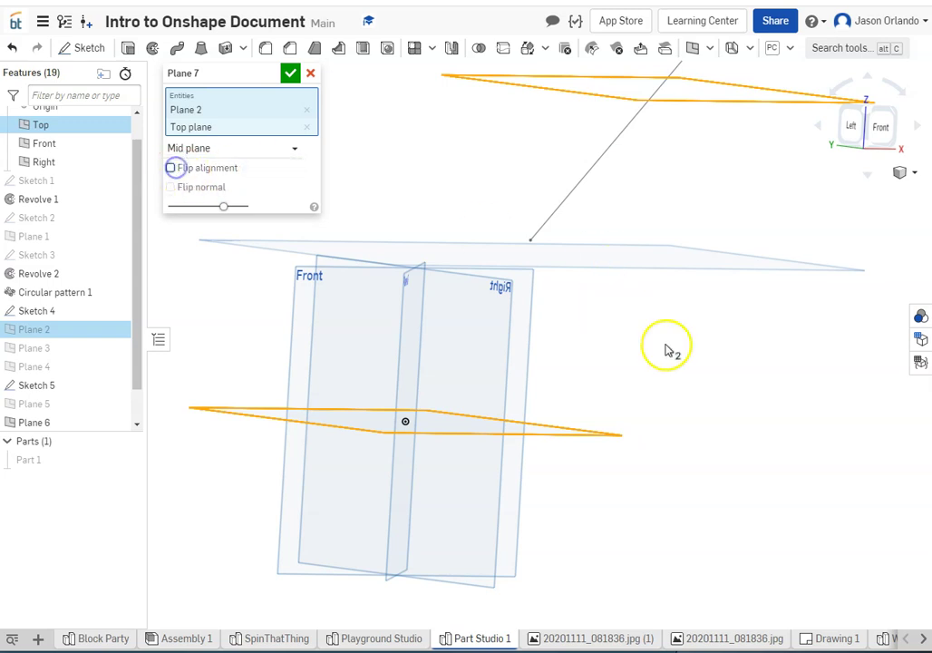
right_drag(680, 349, 677, 350)
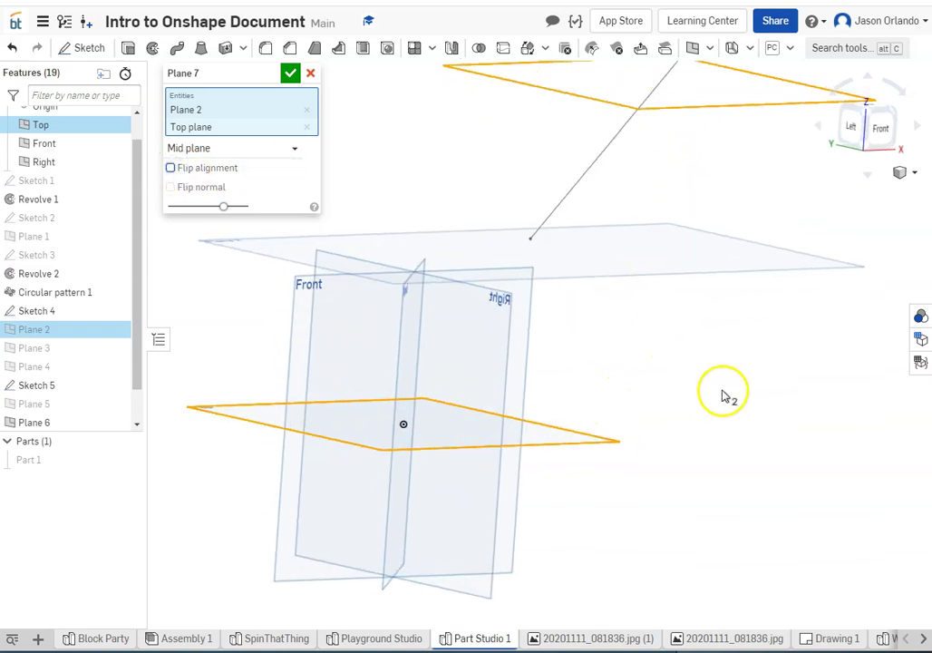
right_drag(716, 391, 698, 281)
drag(697, 281, 713, 277)
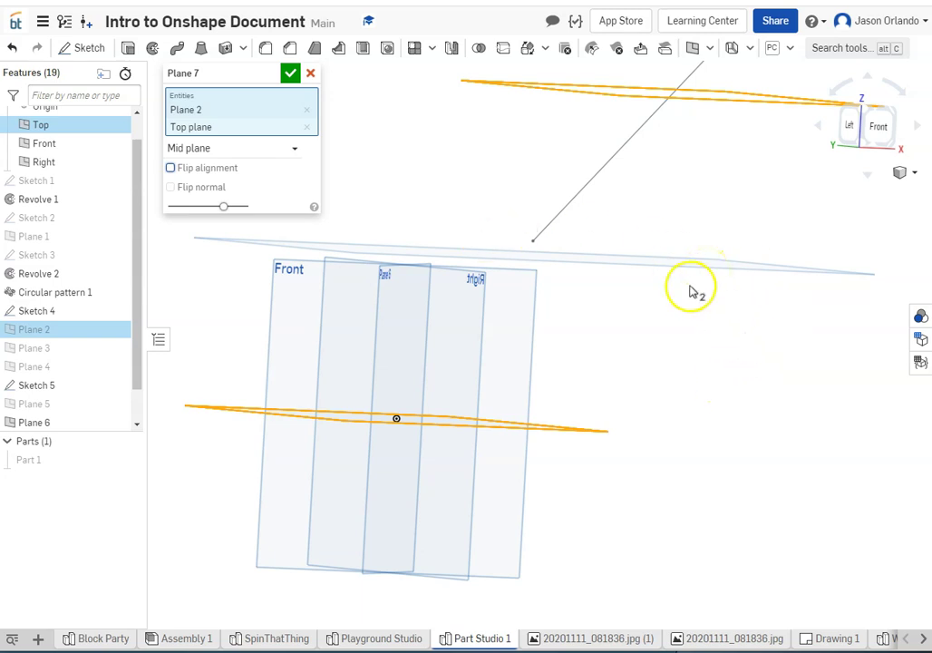
right_drag(683, 331, 679, 334)
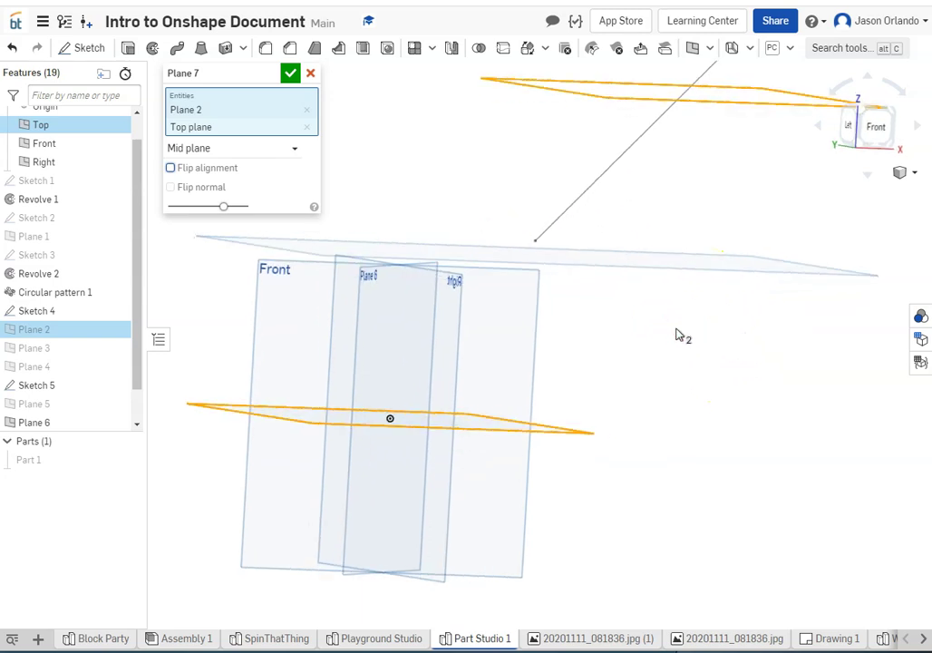
click(290, 73)
right_drag(404, 132, 496, 198)
Step: Cancel an unfinished new plane and start a new sketch awaiting its sketch plane
scroll(590, 232, down, 5)
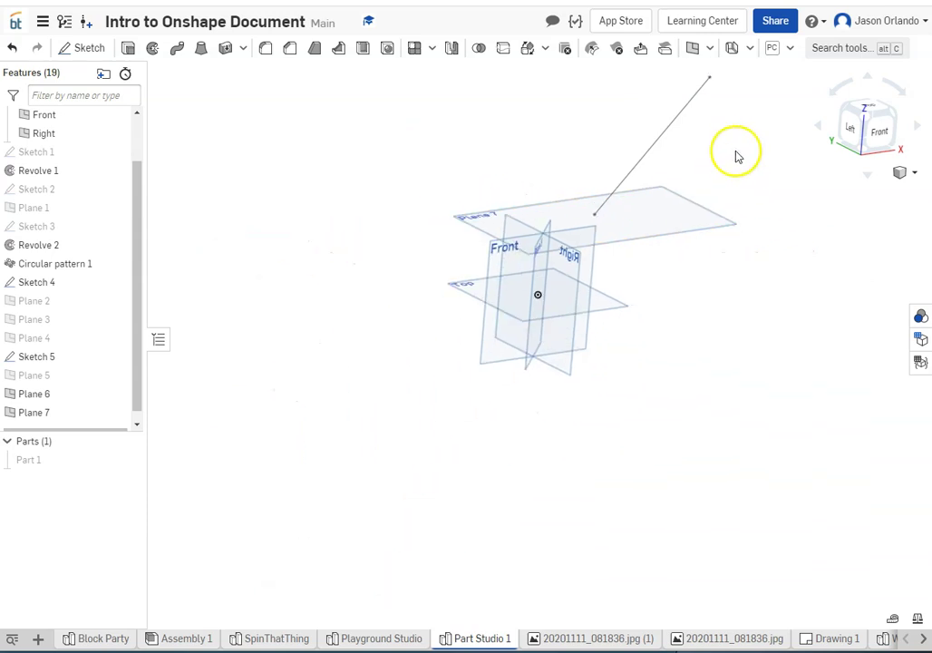
right_drag(649, 218, 649, 217)
scroll(639, 218, up, 3)
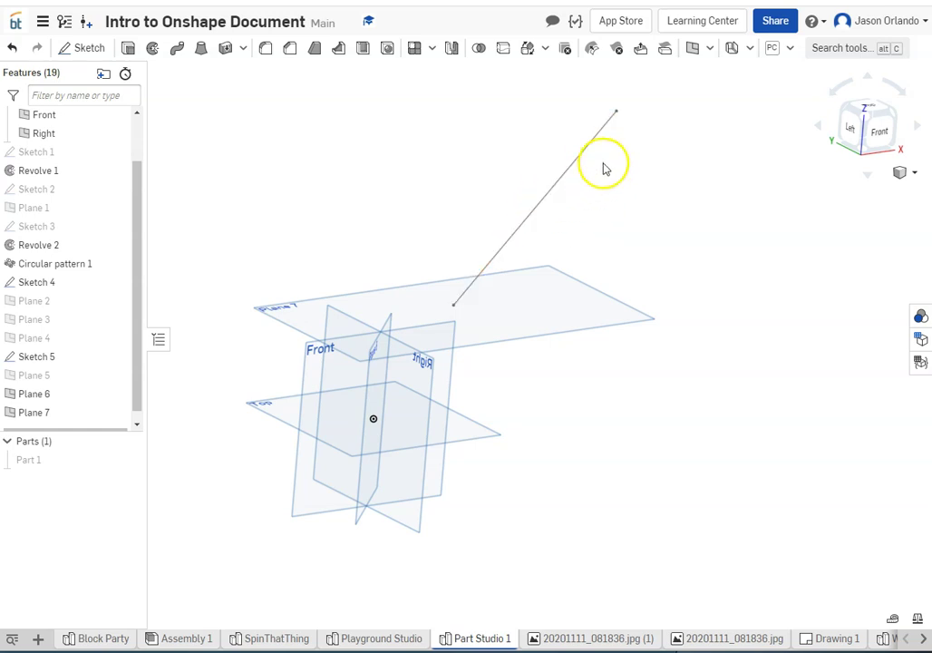
scroll(671, 182, down, 2)
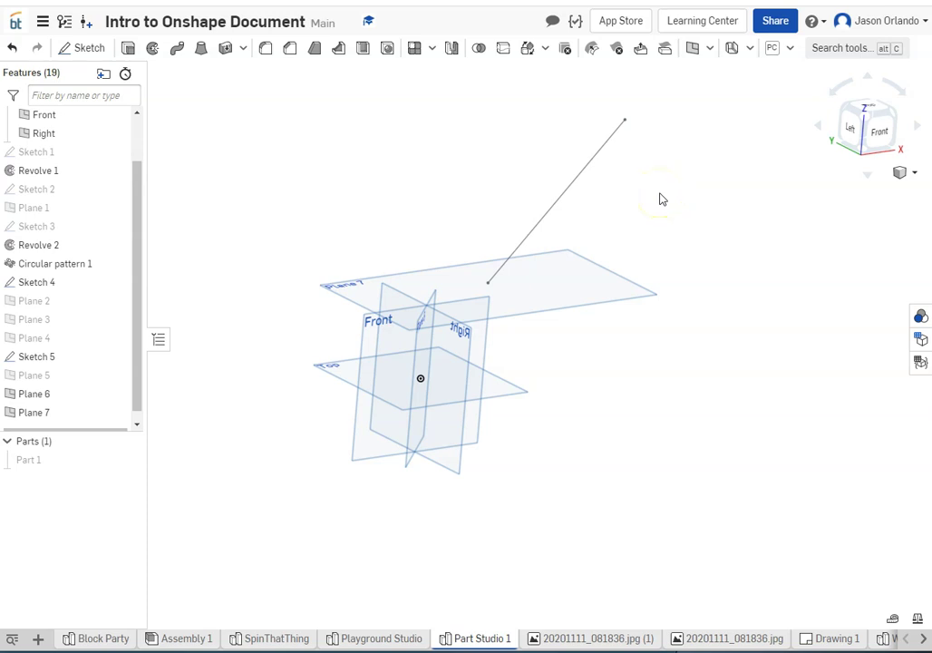
click(692, 49)
click(287, 118)
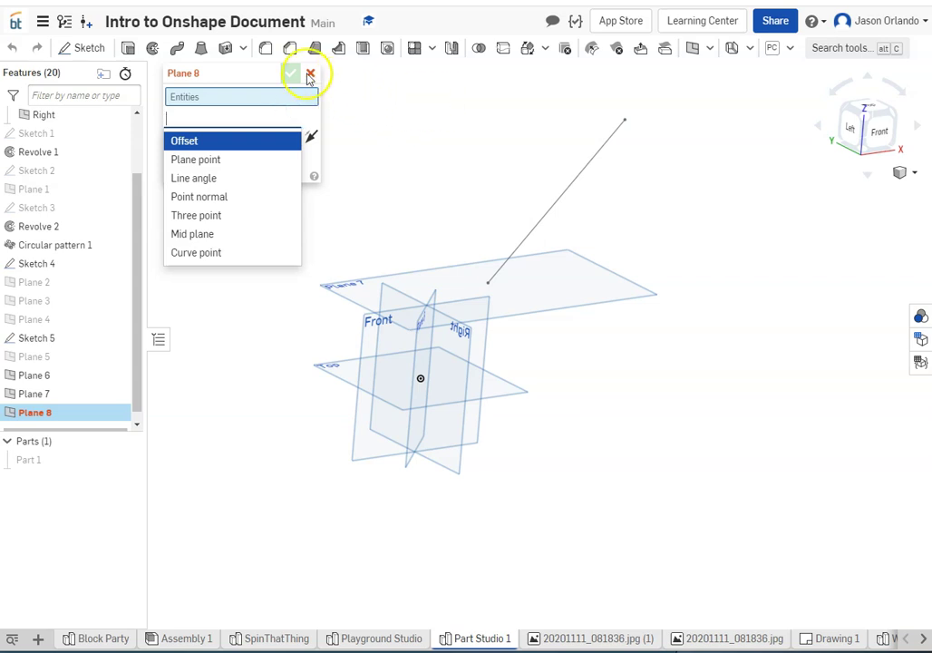
click(308, 72)
click(310, 73)
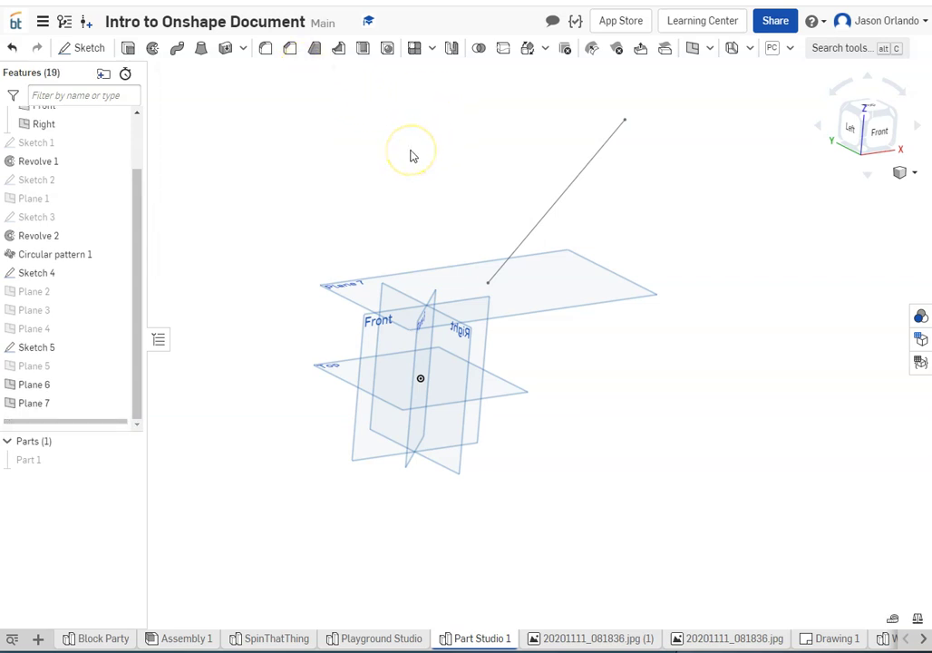
click(89, 47)
Step: Sketch on Plane 7 viewed normal, placing the first eight spline points from the lower left
click(575, 287)
key(n)
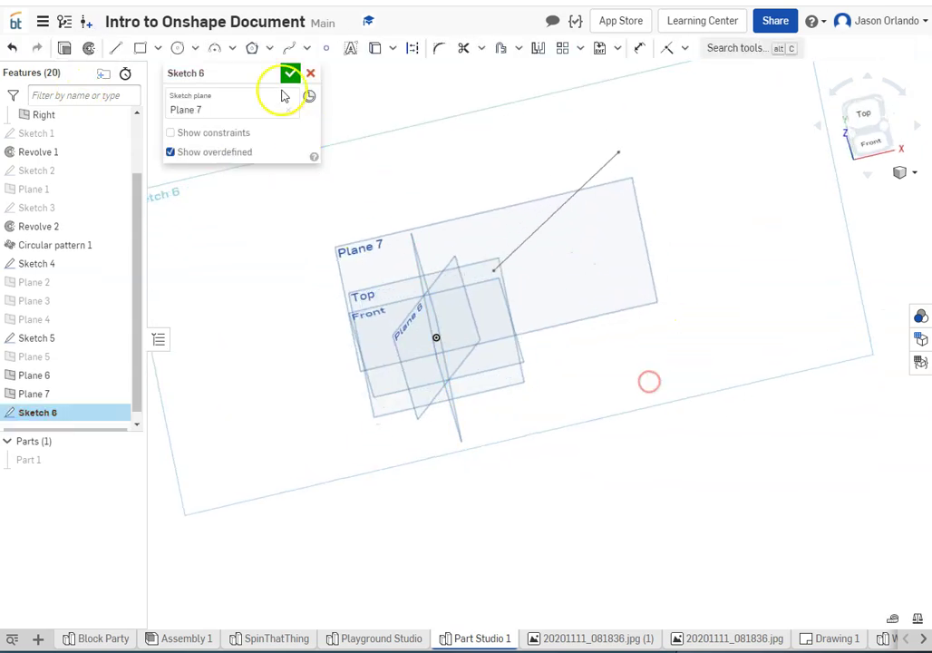
click(287, 49)
mouse_move(679, 291)
right_down()
mouse_move(712, 312)
mouse_move(589, 374)
right_up()
click(488, 408)
click(503, 370)
click(520, 334)
click(534, 339)
click(576, 384)
click(605, 388)
click(634, 339)
click(637, 323)
Step: Add the remaining loop points, end the spline at its right end, and finish Sketch 6
click(605, 276)
click(594, 267)
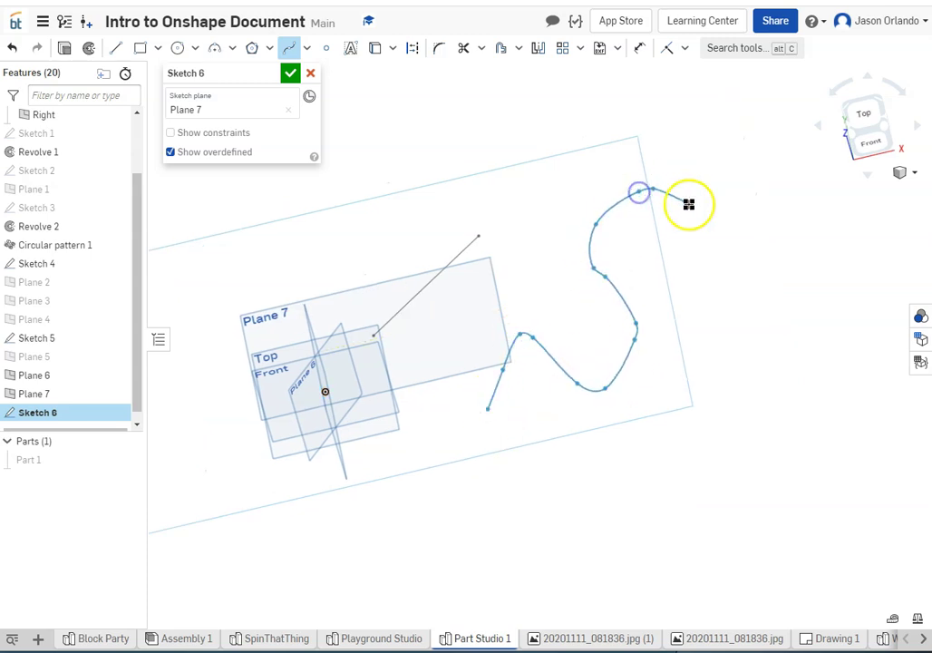
click(704, 245)
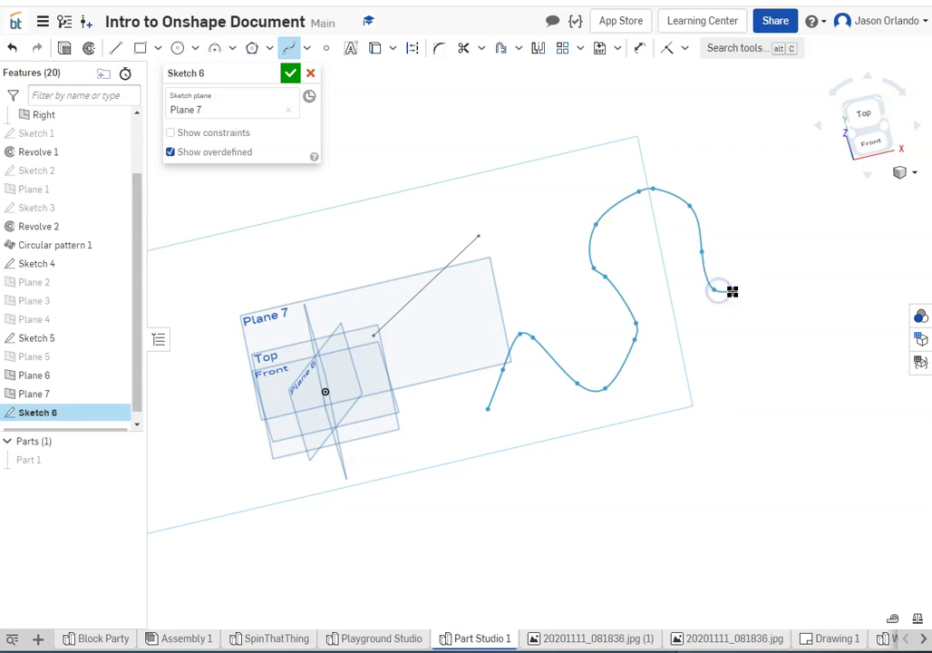
double_click(734, 291)
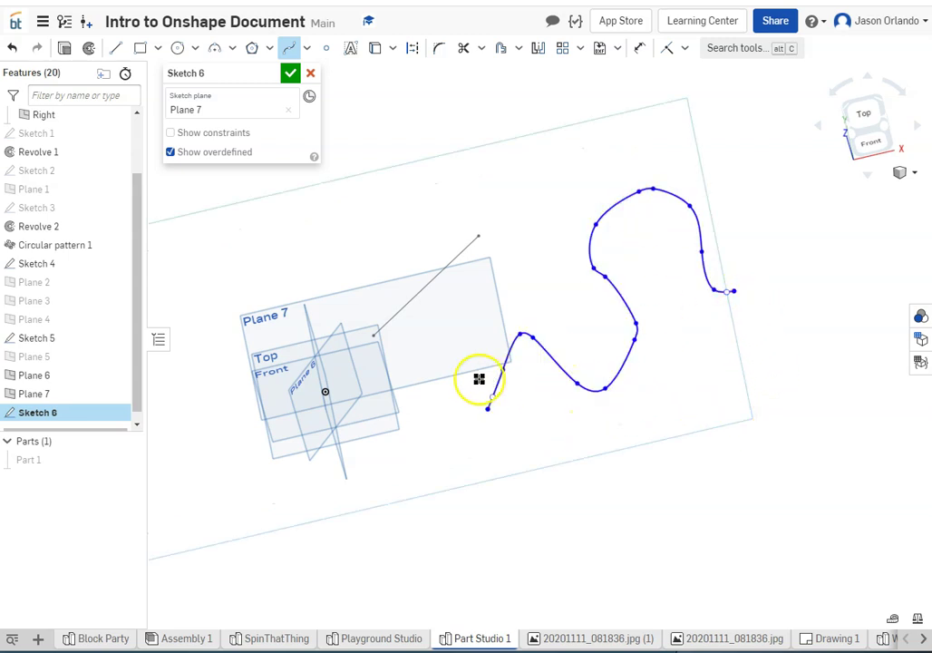
scroll(644, 326, up, 5)
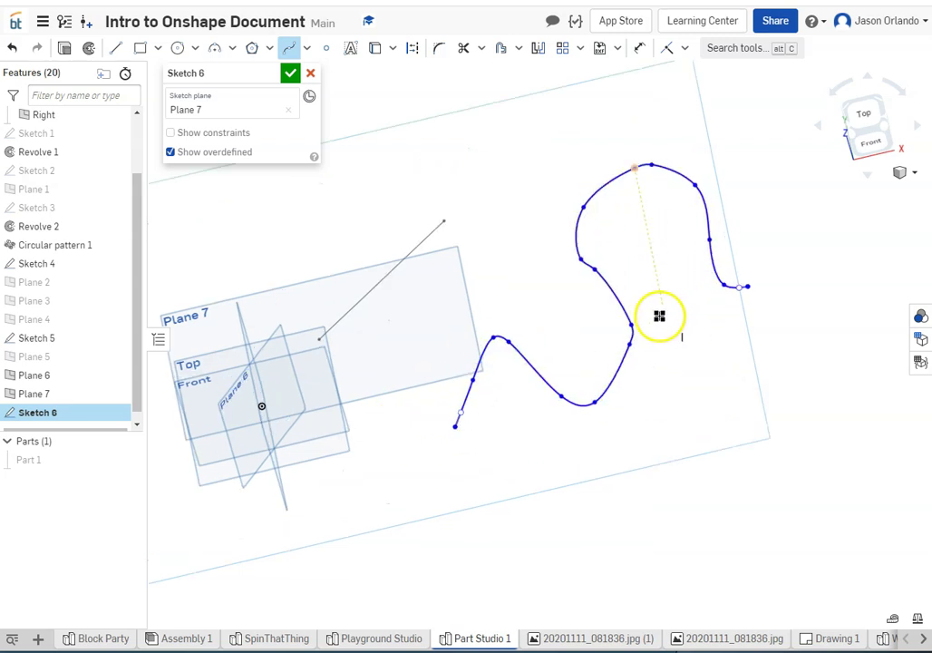
scroll(616, 341, down, 5)
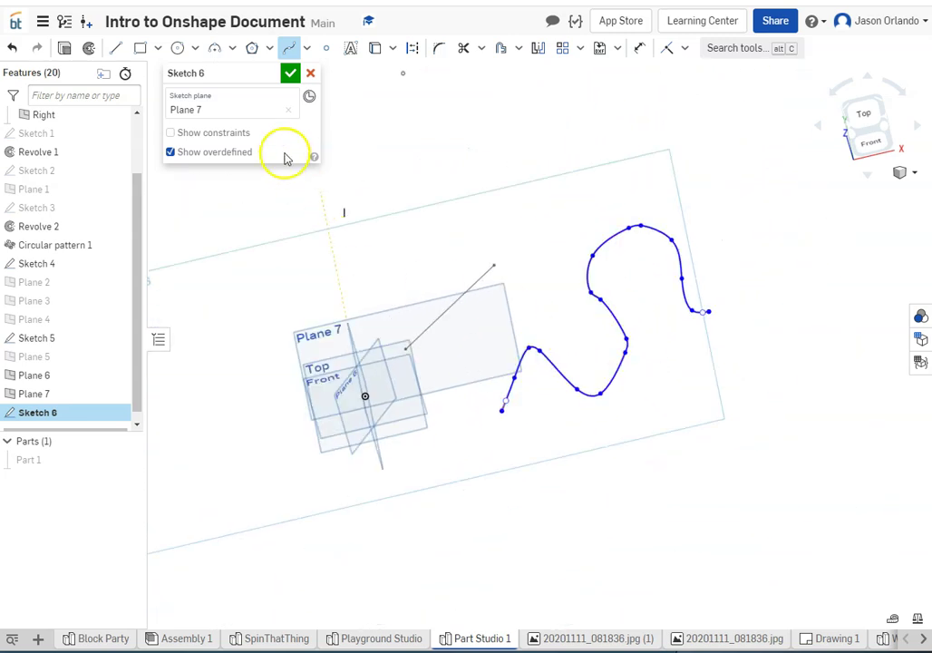
click(290, 75)
mouse_move(554, 163)
right_down()
mouse_move(580, 134)
mouse_move(589, 142)
right_up()
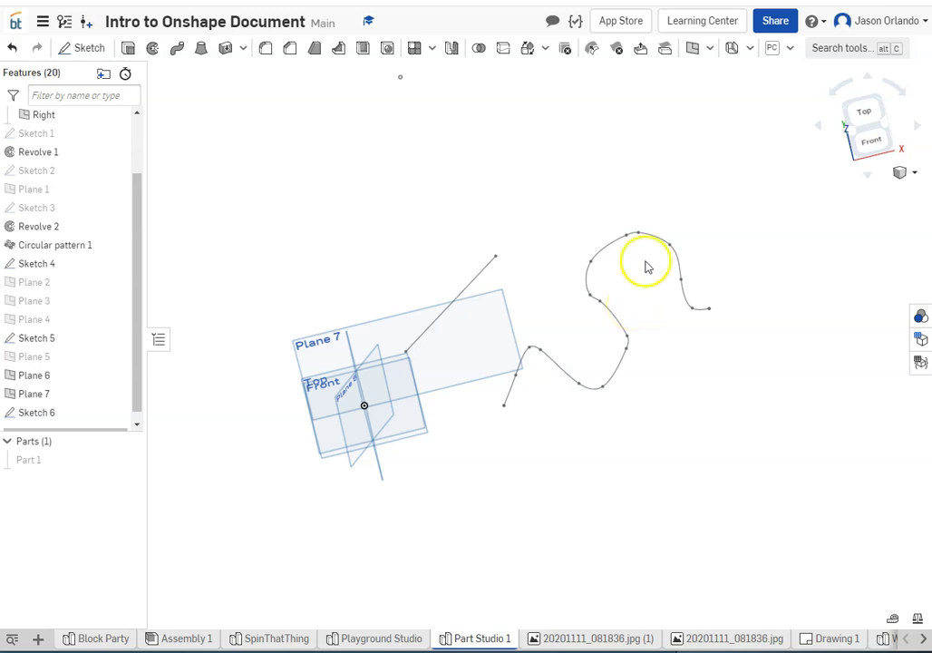
Step: Create Plane 8 as a Curve point plane at a point on the Sketch 6 spline
click(694, 49)
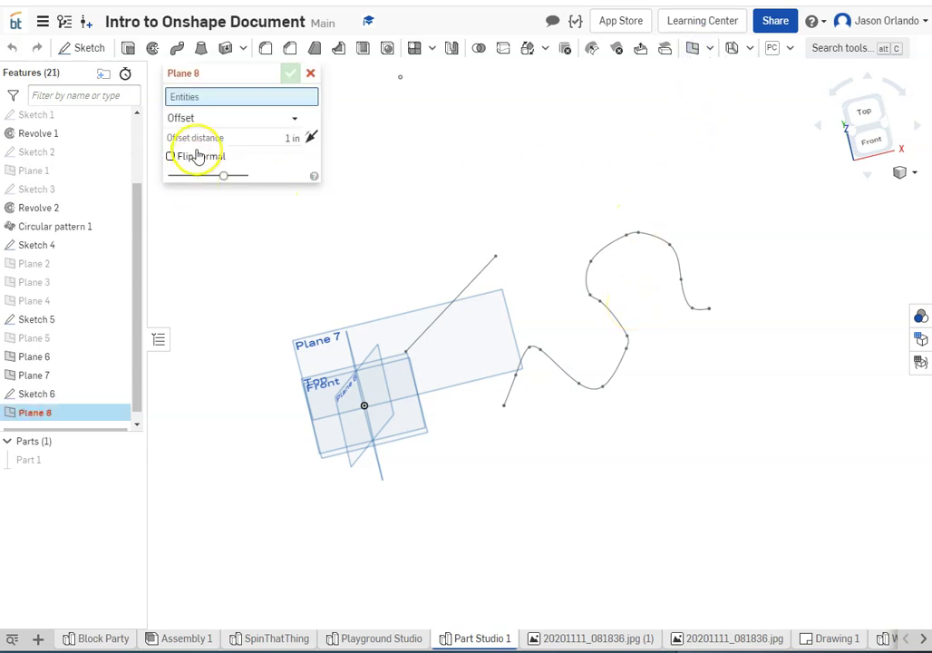
click(204, 118)
click(206, 253)
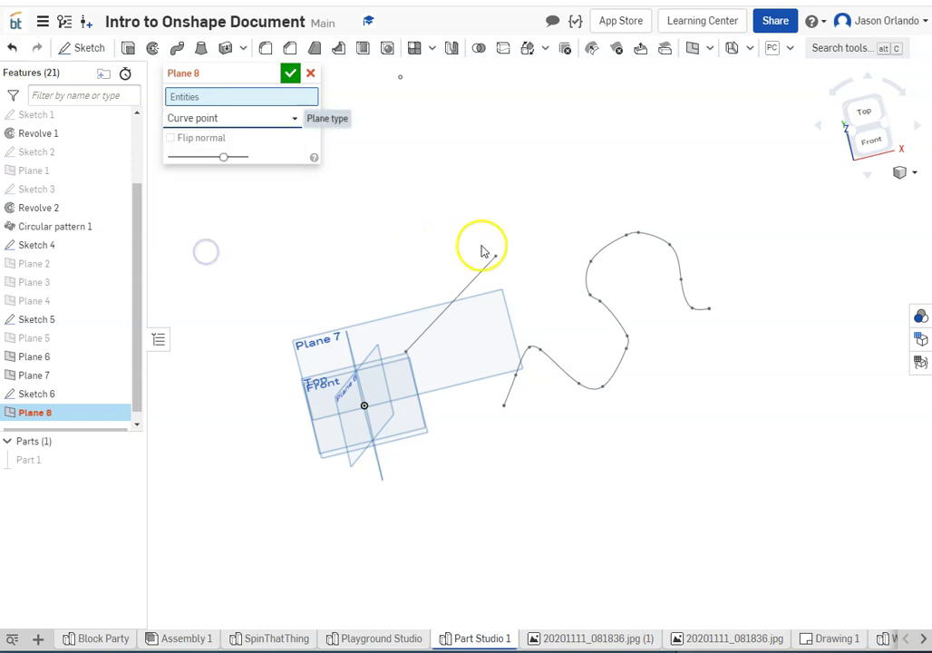
scroll(506, 253, up, 4)
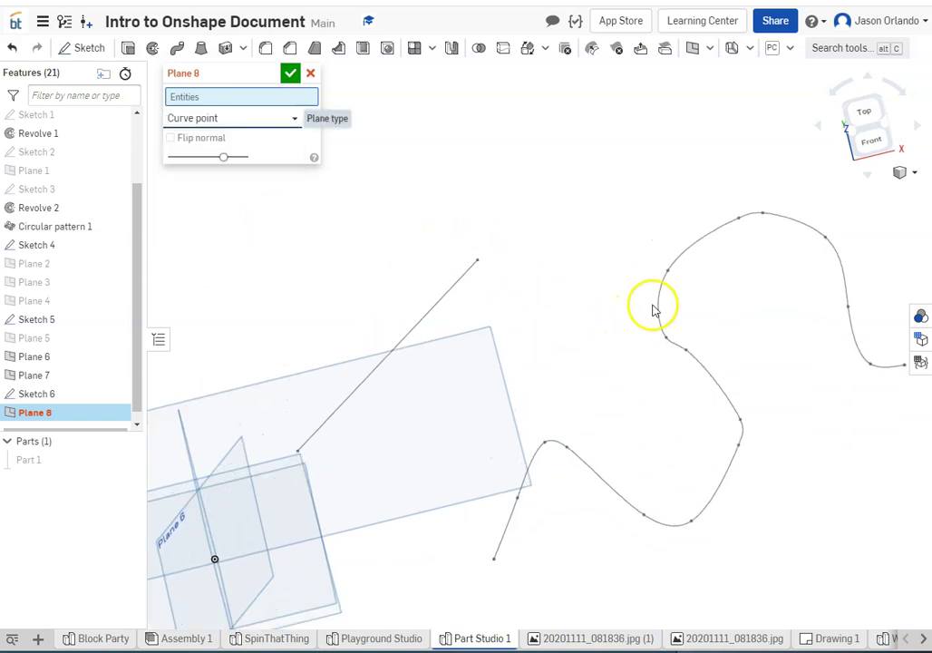
click(659, 303)
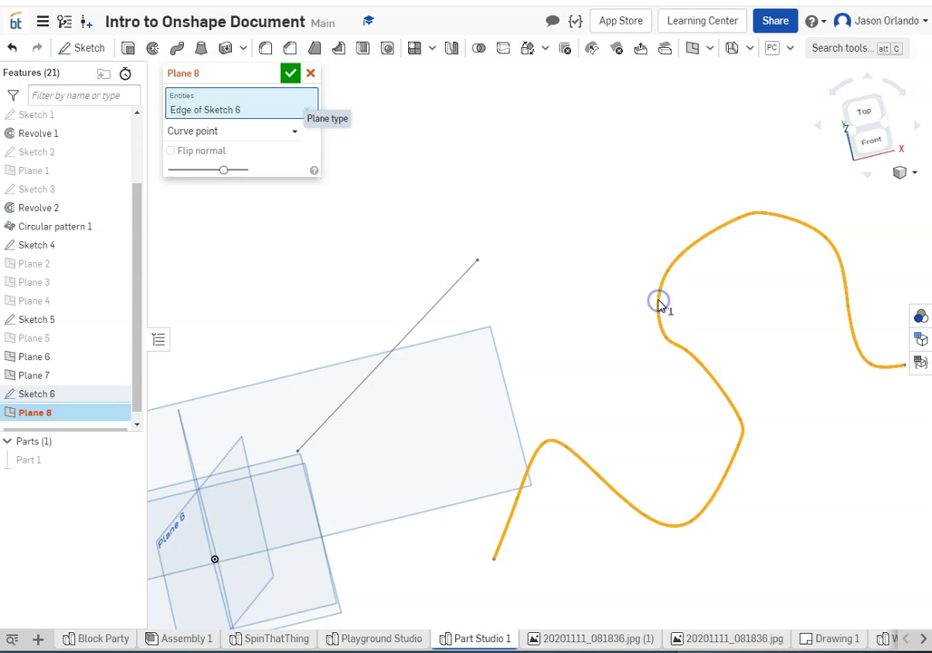
click(688, 355)
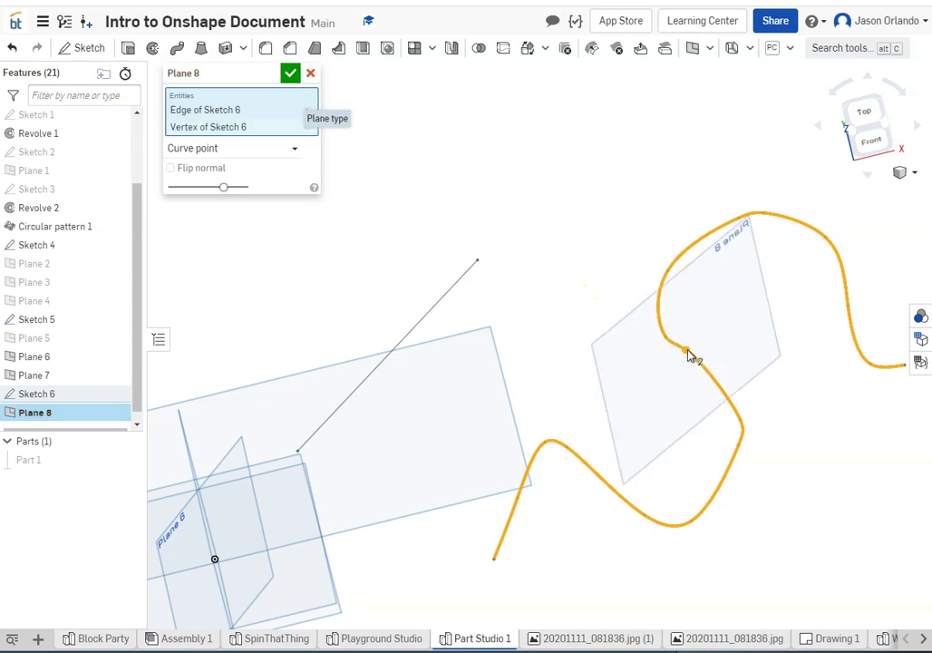
click(290, 73)
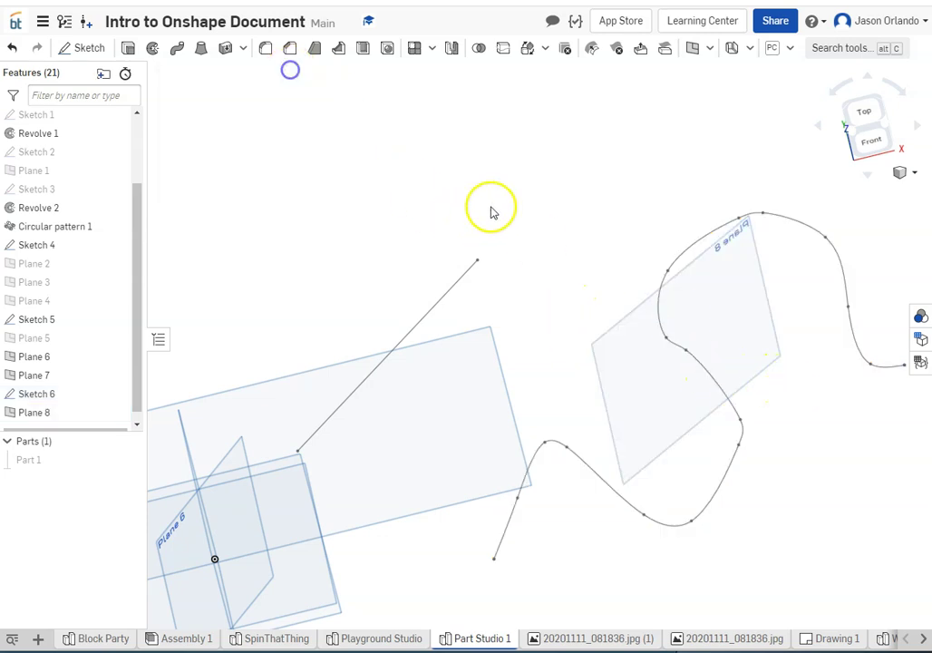
key(shift+5)
scroll(598, 306, up, 5)
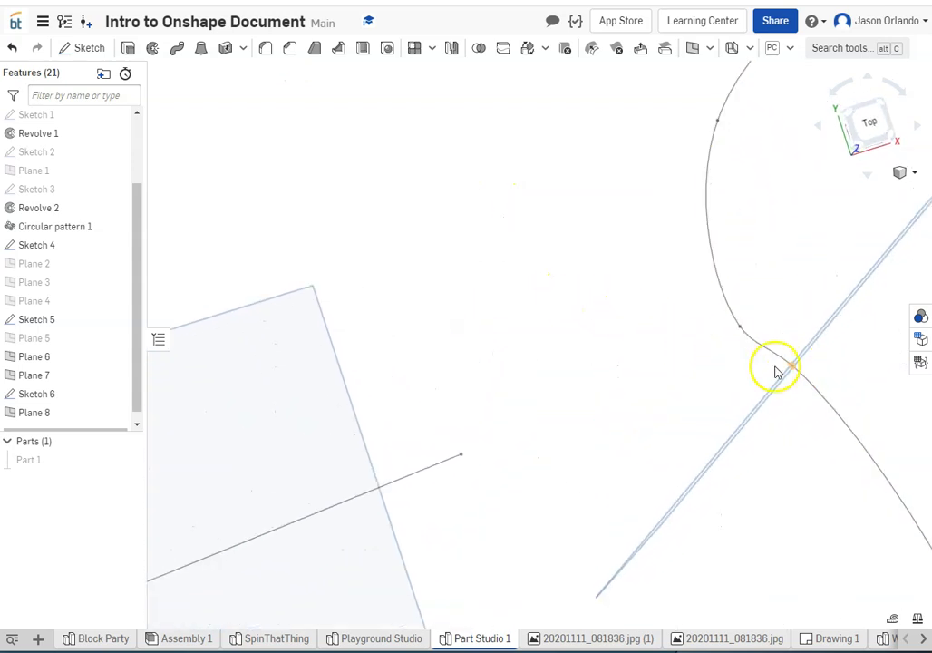
right_drag(710, 365, 728, 441)
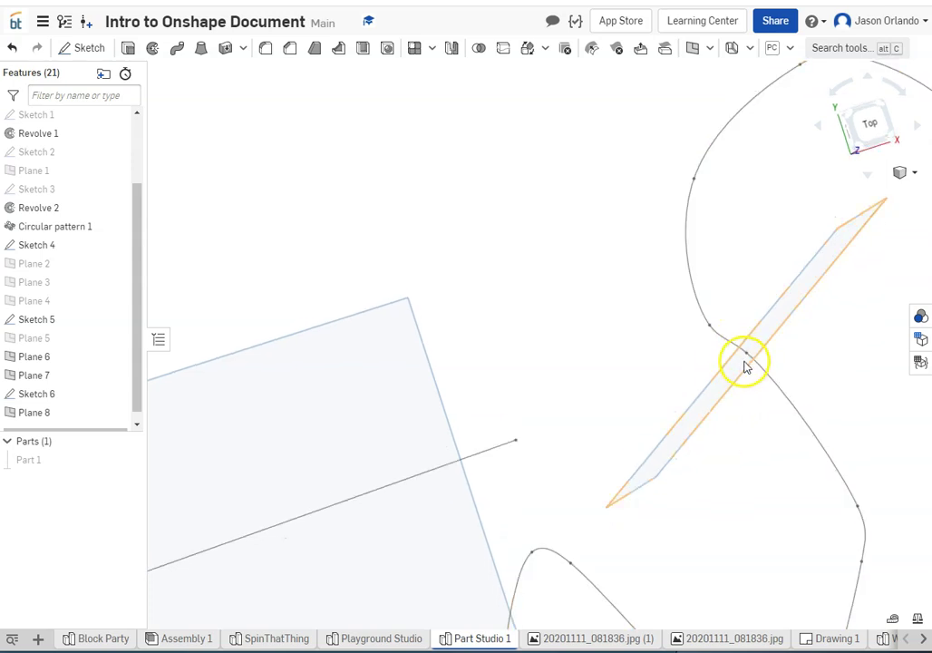
scroll(746, 365, up, 5)
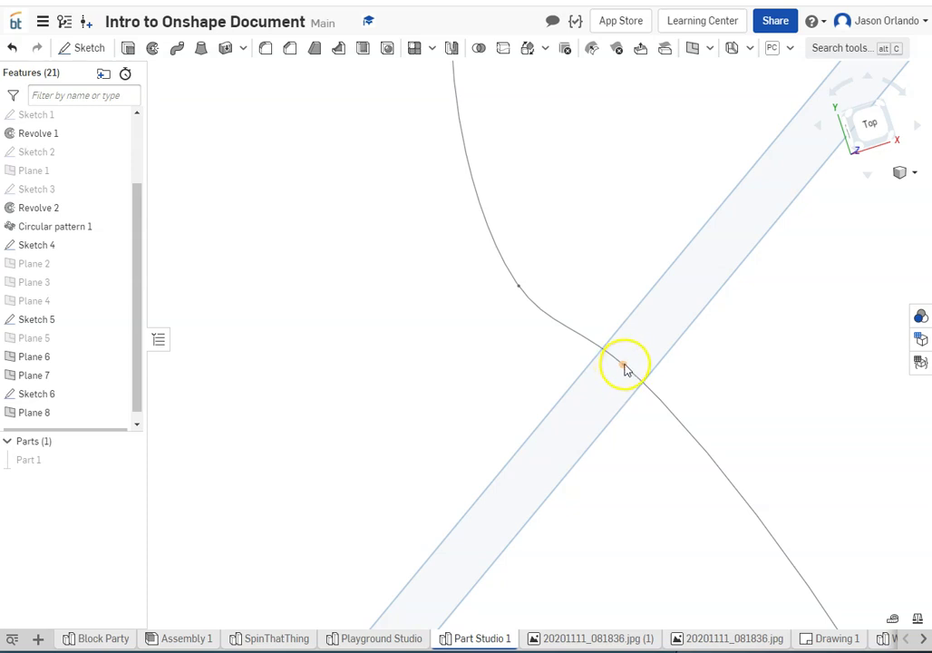
right_drag(626, 370, 616, 364)
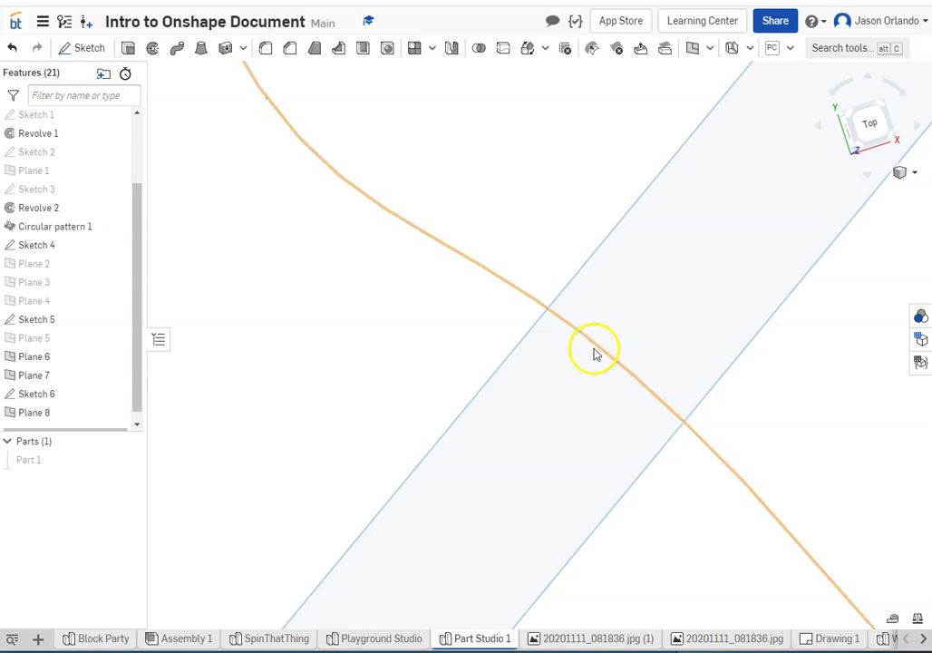
right_drag(616, 362, 622, 367)
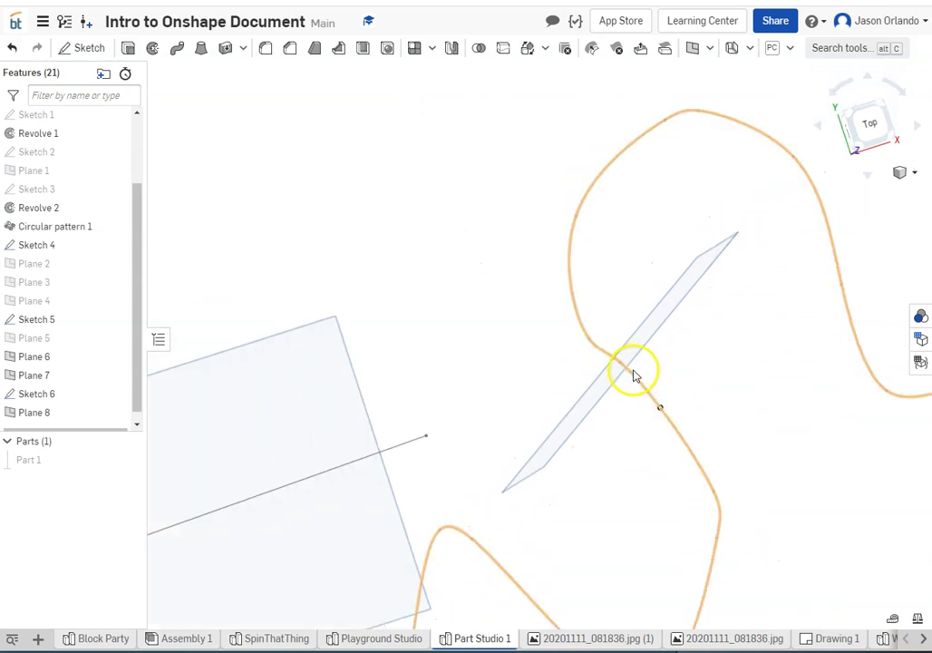
right_drag(635, 374, 614, 361)
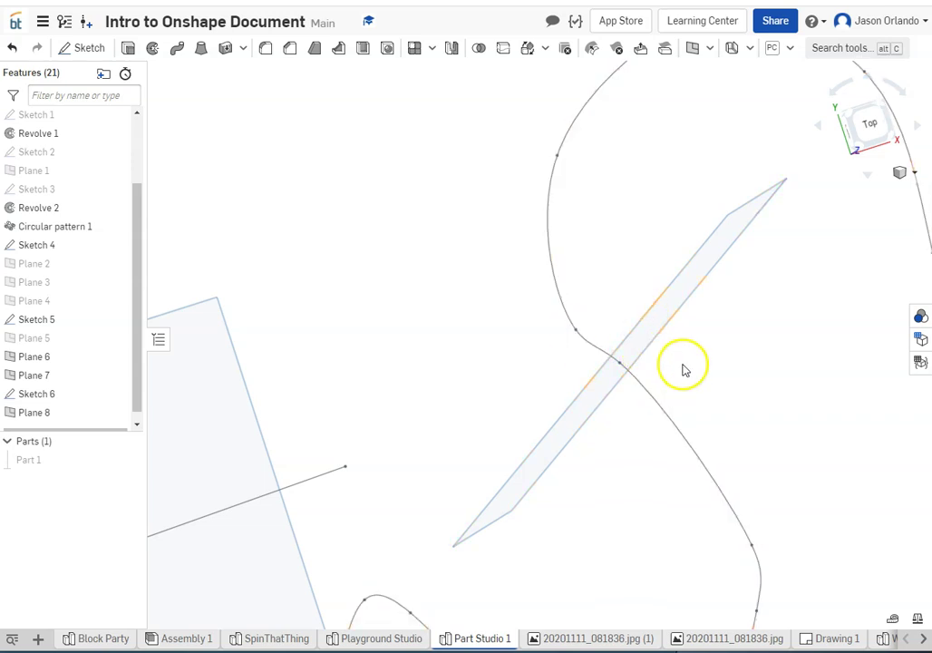
scroll(685, 370, down, 5)
middle_drag(724, 389, 675, 396)
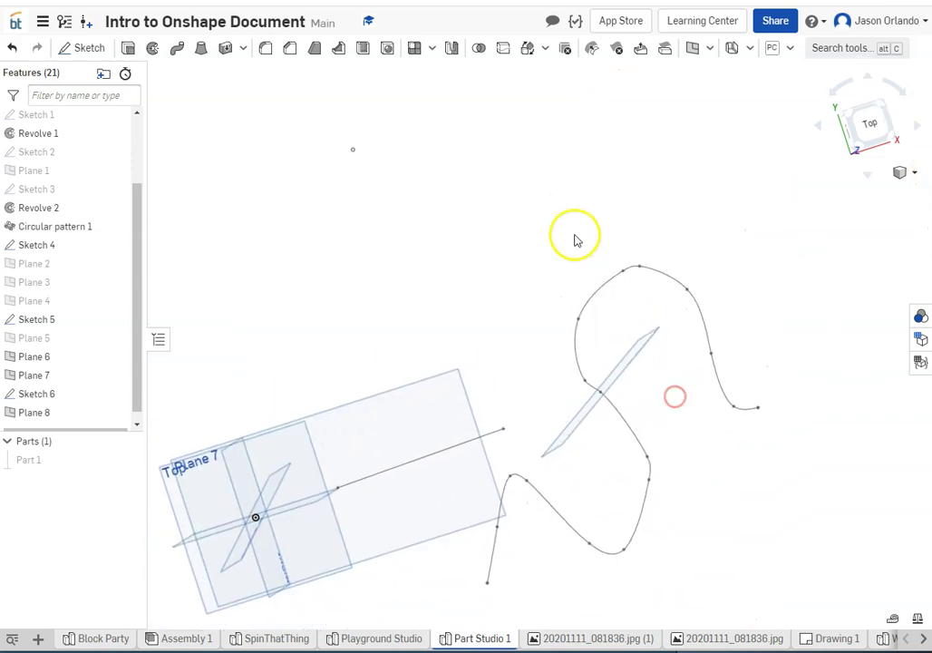
Step: Start another plane and set its type to Curve point
click(693, 47)
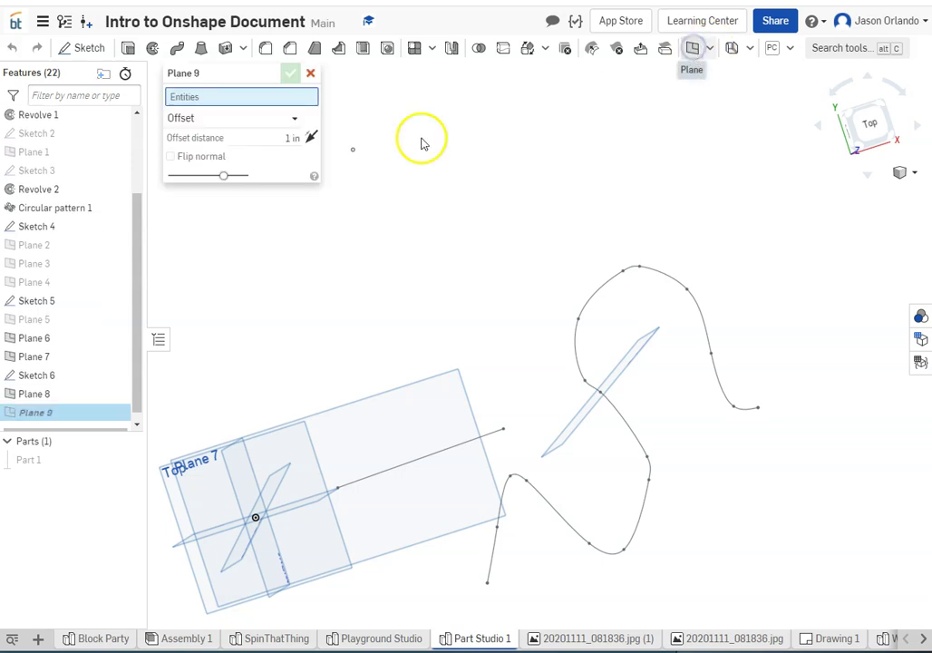
click(293, 115)
click(204, 253)
scroll(700, 327, up, 1)
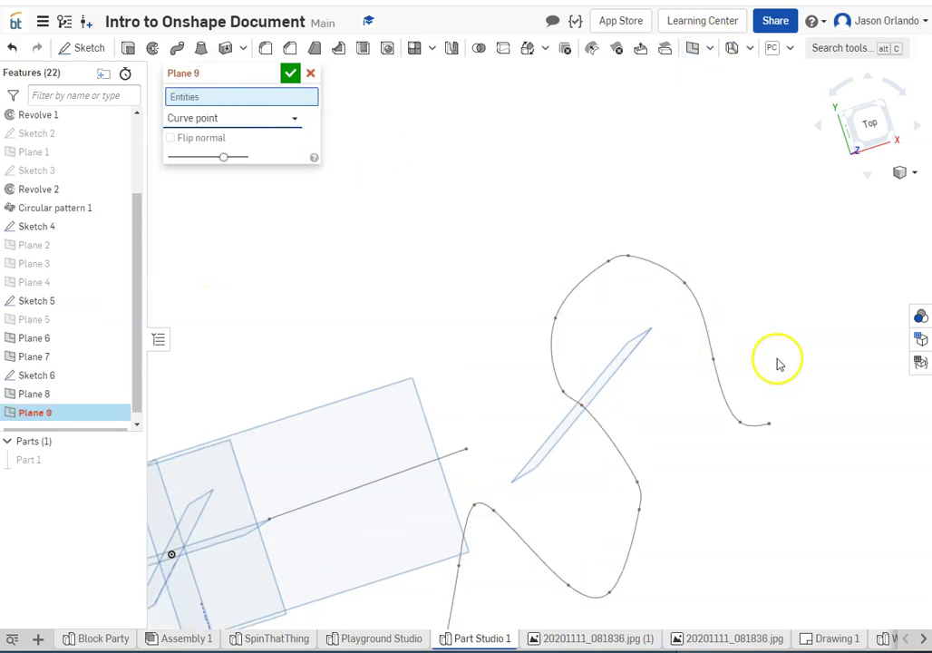
scroll(803, 408, up, 4)
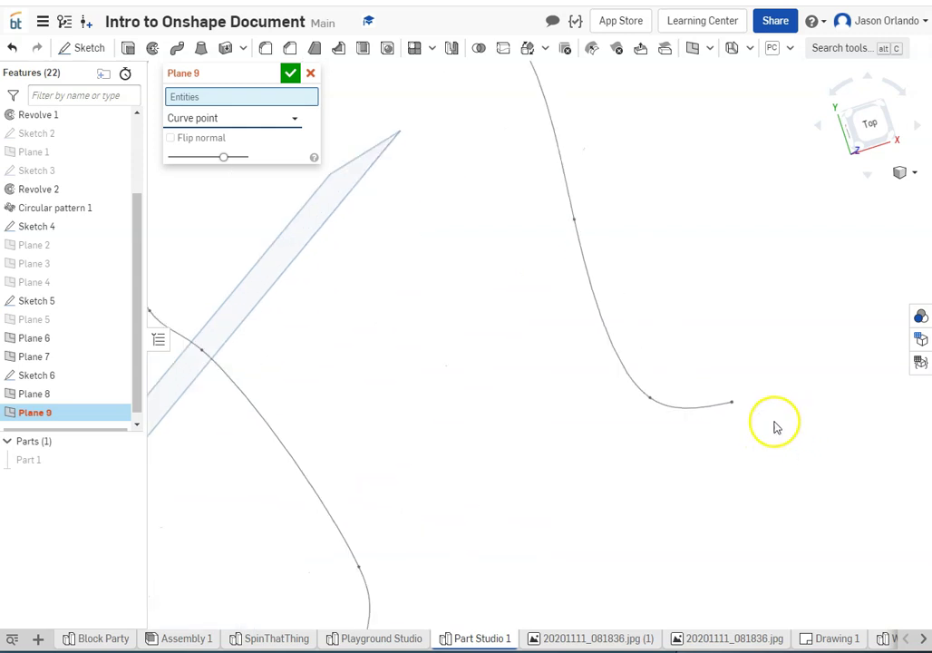
scroll(729, 439, down, 3)
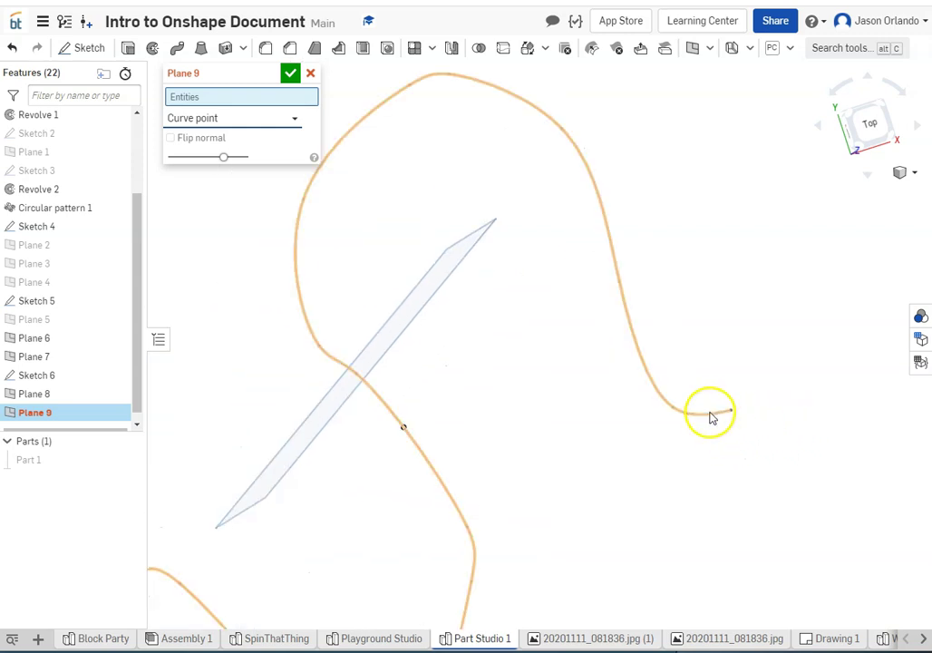
Step: Reference the Sketch 6 spline at its end vertex and confirm Plane 9
click(726, 415)
scroll(736, 419, up, 2)
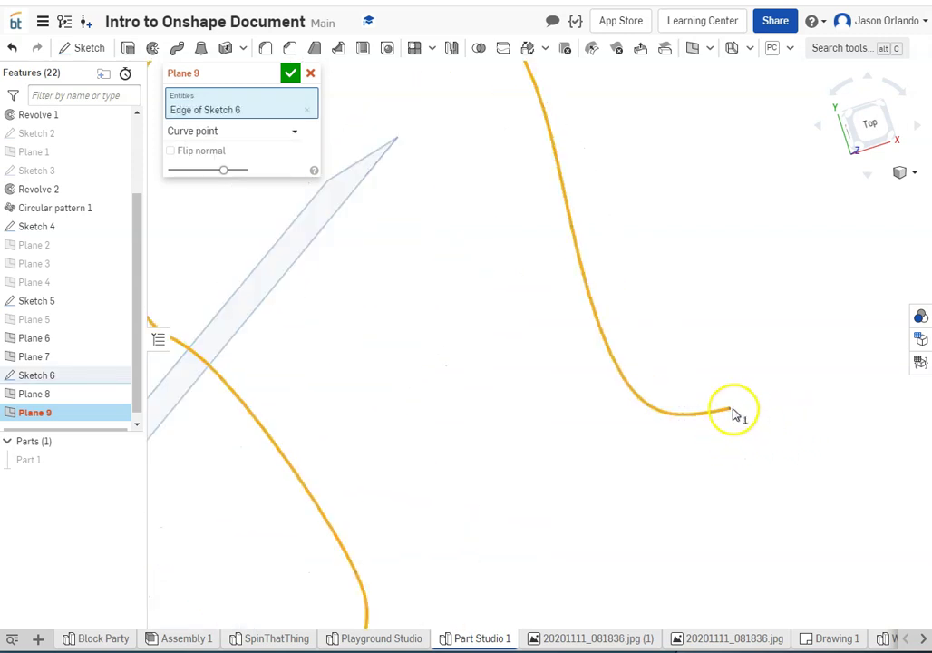
scroll(767, 426, down, 2)
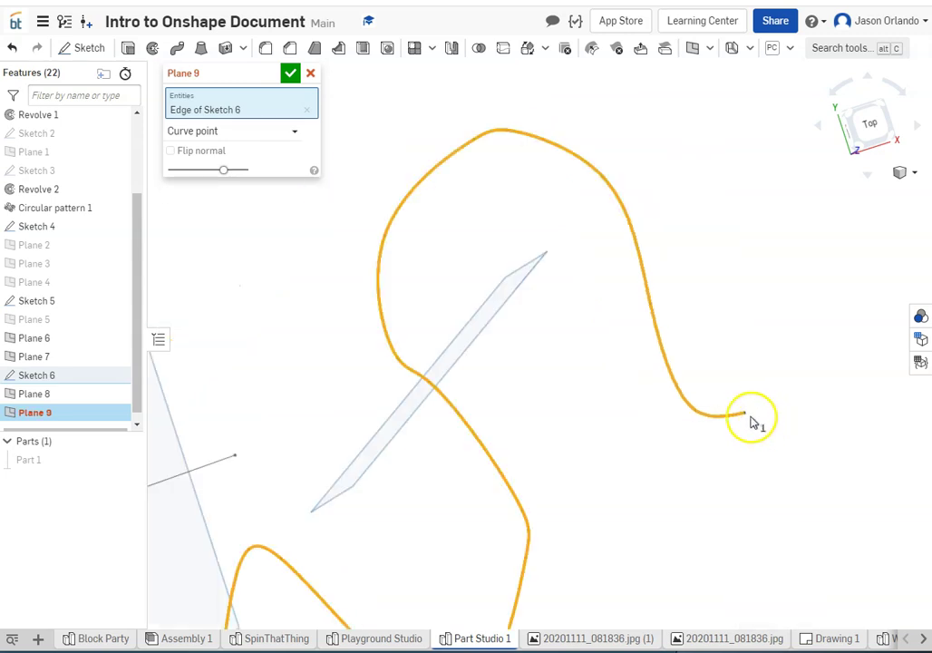
click(749, 418)
scroll(790, 421, up, 2)
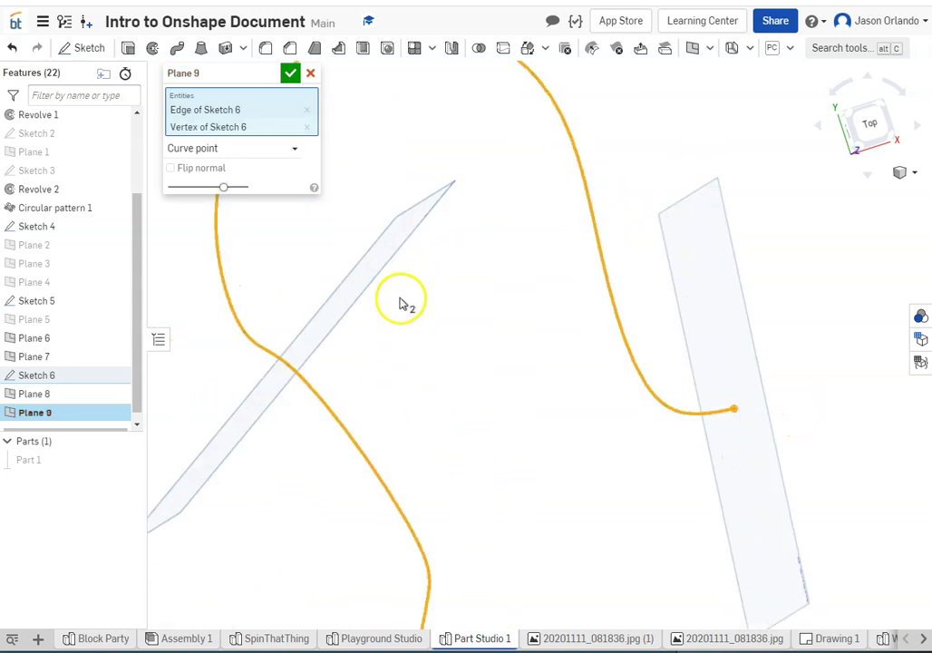
click(291, 73)
scroll(454, 248, down, 3)
right_drag(453, 247, 568, 304)
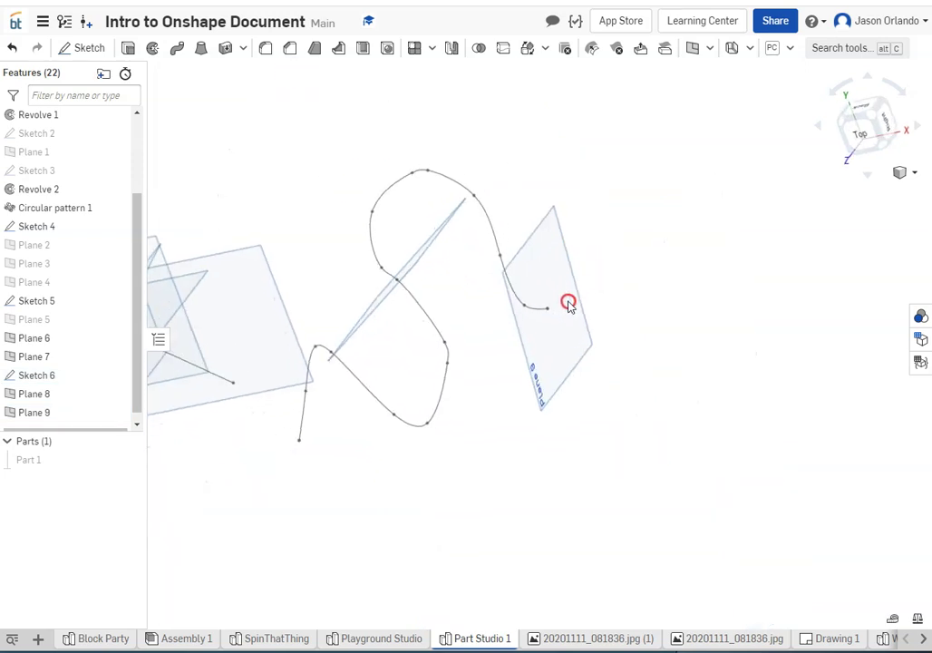
Step: Create Sketch 7 on Plane 9 with an ellipse centred at the spline's end point
click(89, 48)
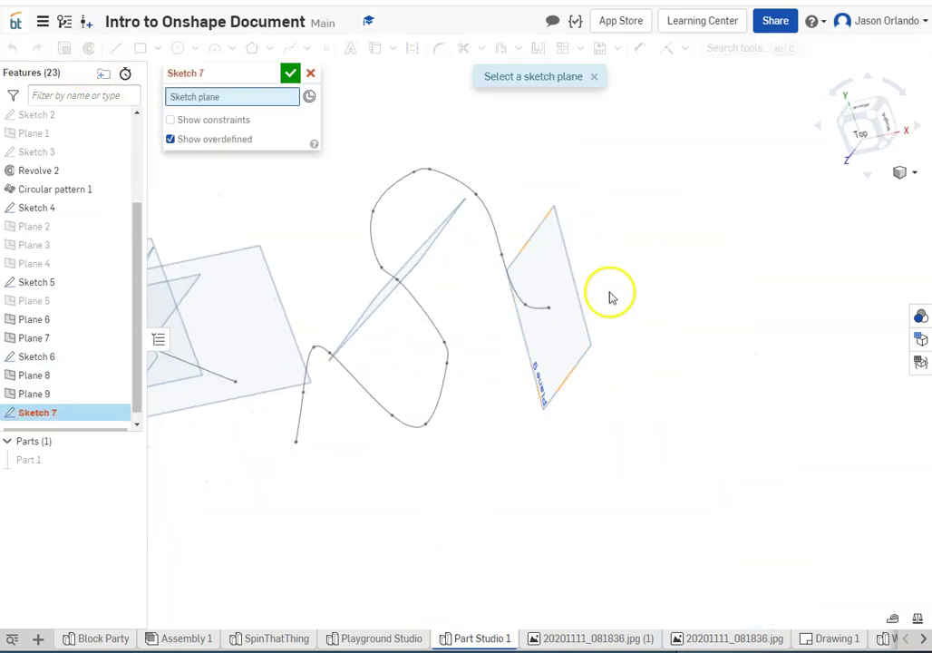
click(569, 213)
mouse_move(677, 294)
right_down()
mouse_move(620, 308)
mouse_move(628, 293)
right_up()
scroll(474, 331, up, 5)
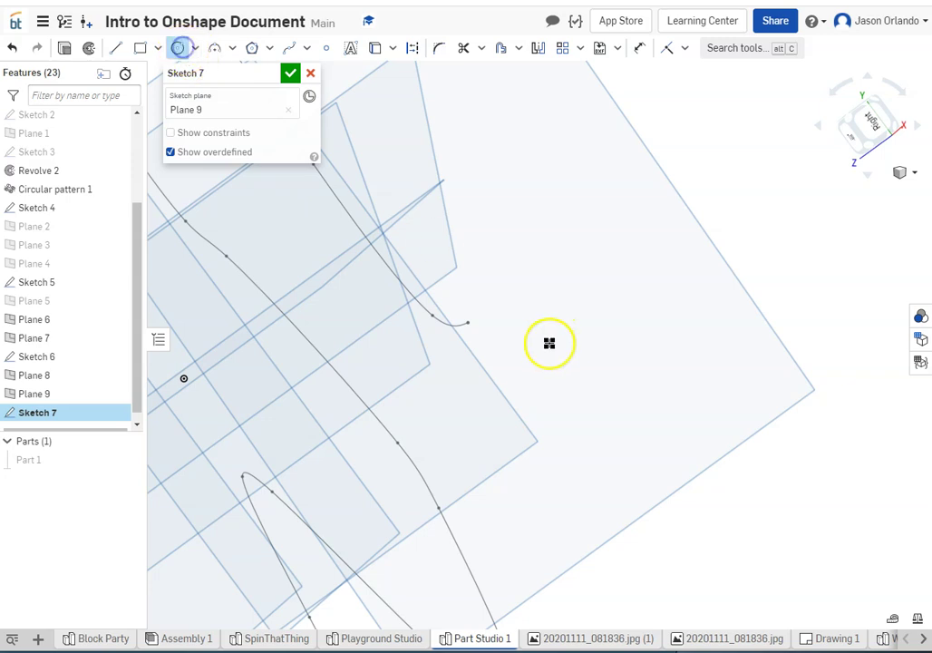
click(197, 49)
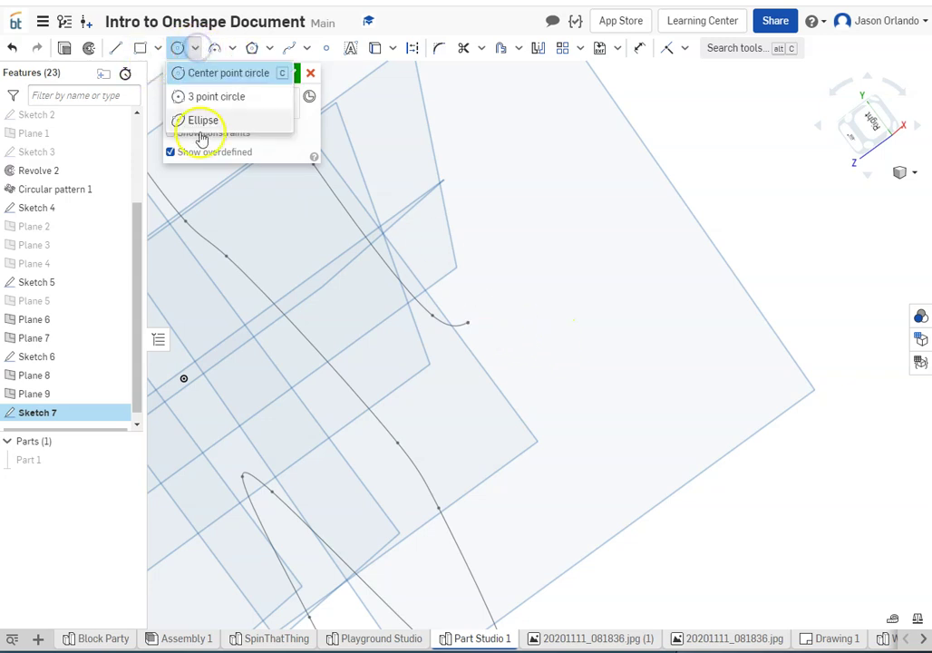
click(199, 120)
key(Left)
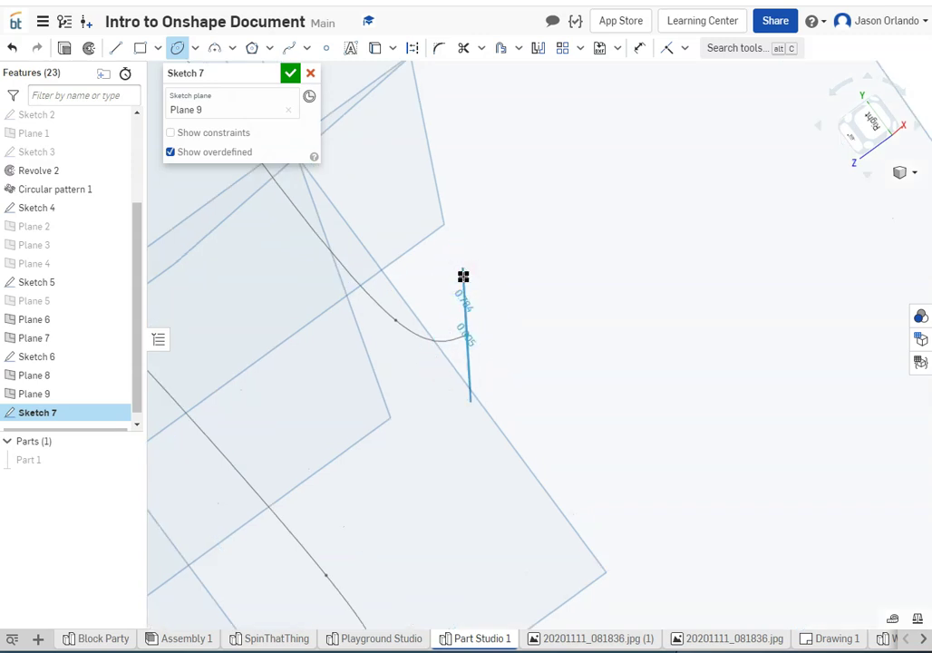
click(455, 274)
click(291, 81)
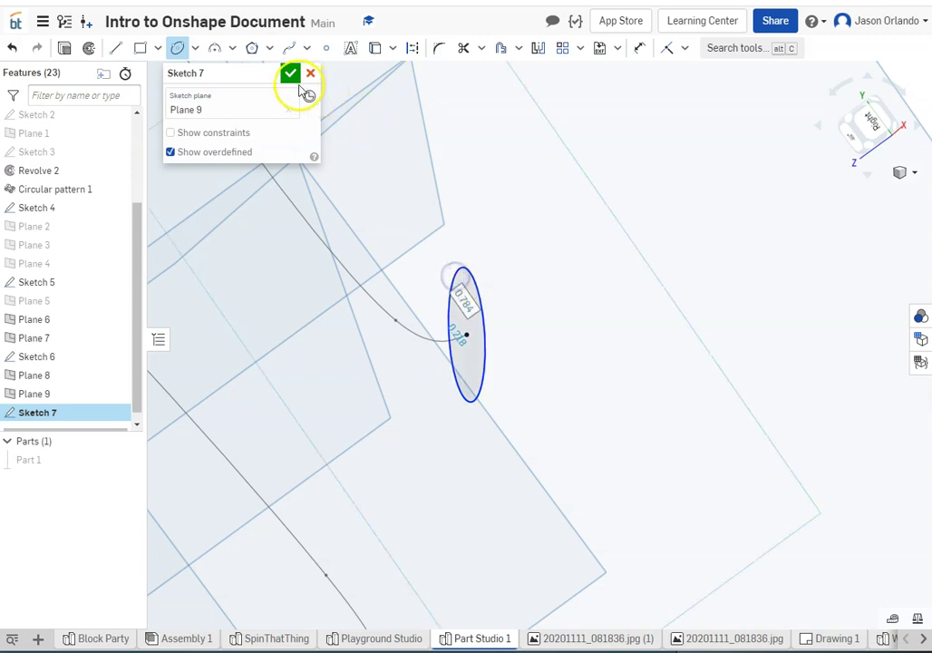
mouse_move(476, 227)
right_down()
mouse_move(570, 308)
mouse_move(583, 256)
right_up()
scroll(594, 267, down, 5)
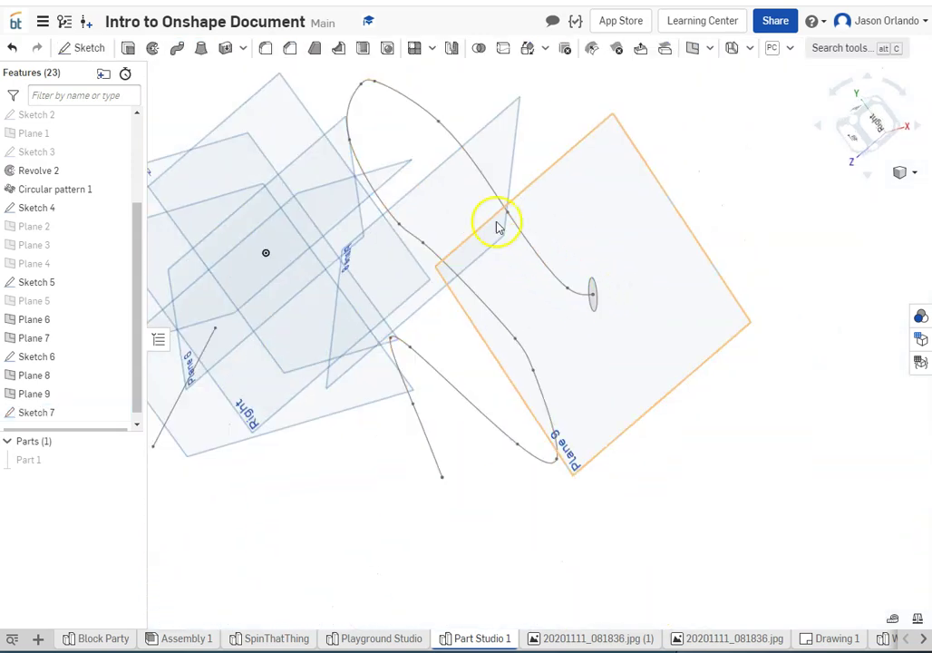
Step: Create Sweep 1 with the Sketch 7 ellipse as profile and the Sketch 6 spline as path
scroll(576, 334, down, 2)
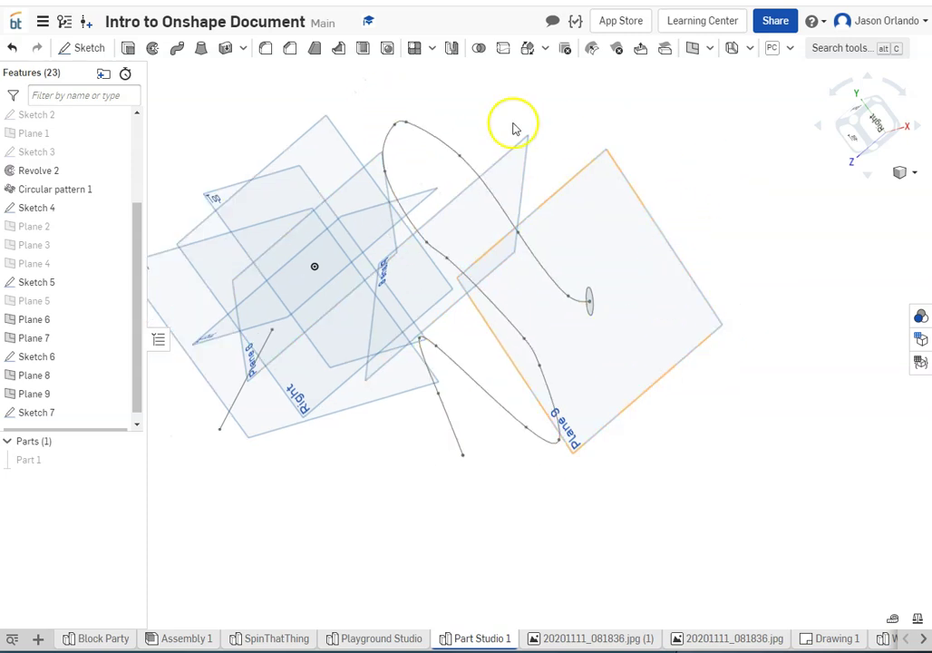
click(180, 49)
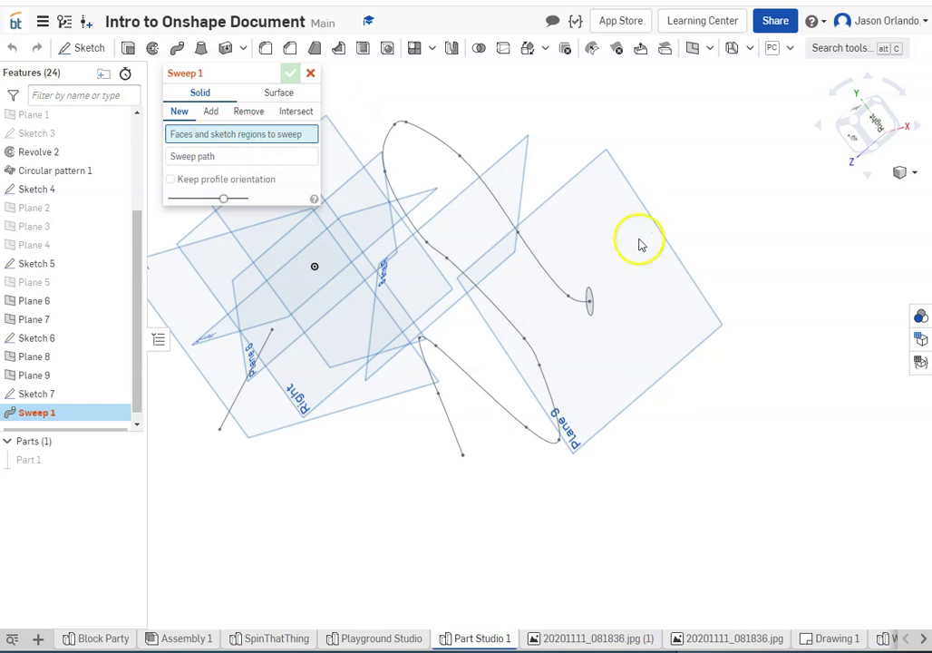
scroll(650, 254, up, 5)
click(542, 328)
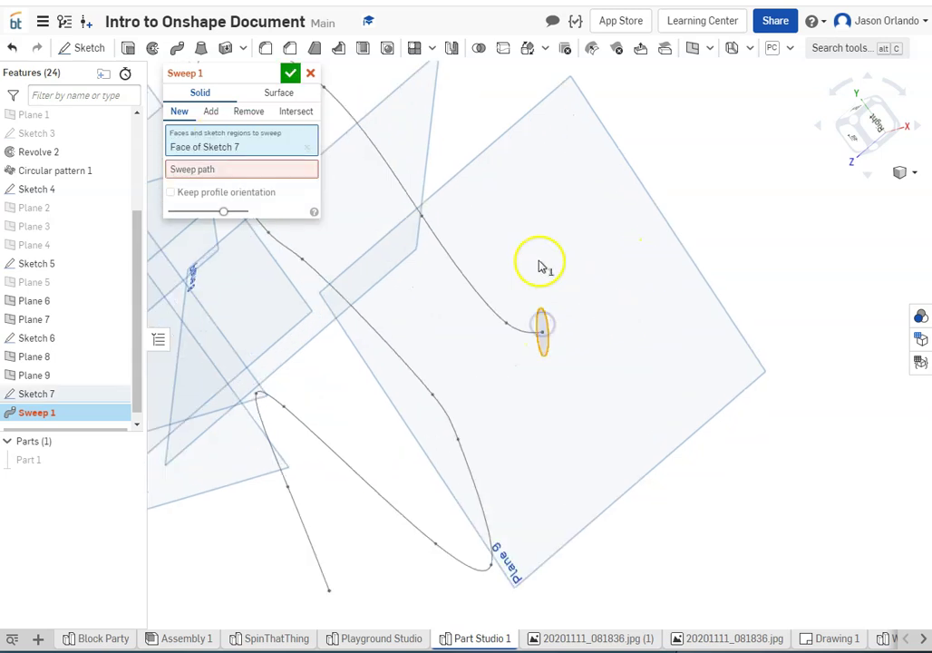
click(200, 169)
click(483, 297)
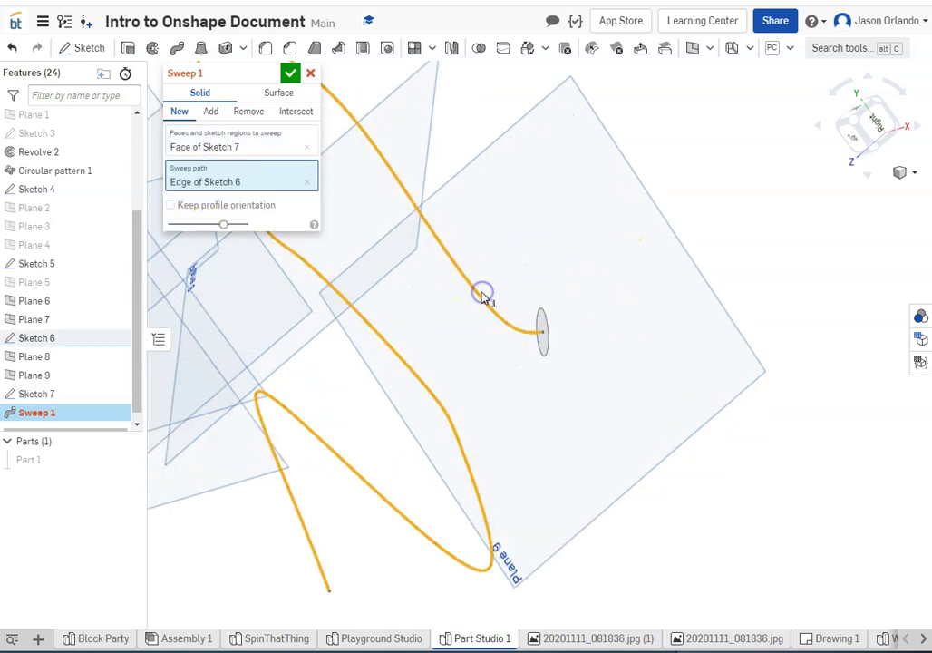
right_drag(482, 293, 522, 313)
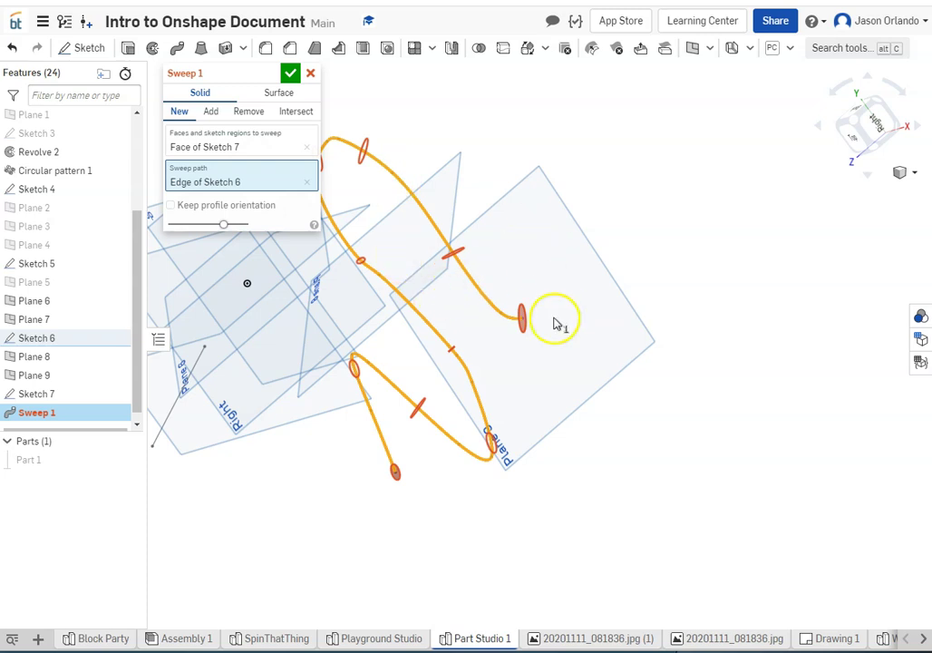
right_drag(499, 367, 569, 396)
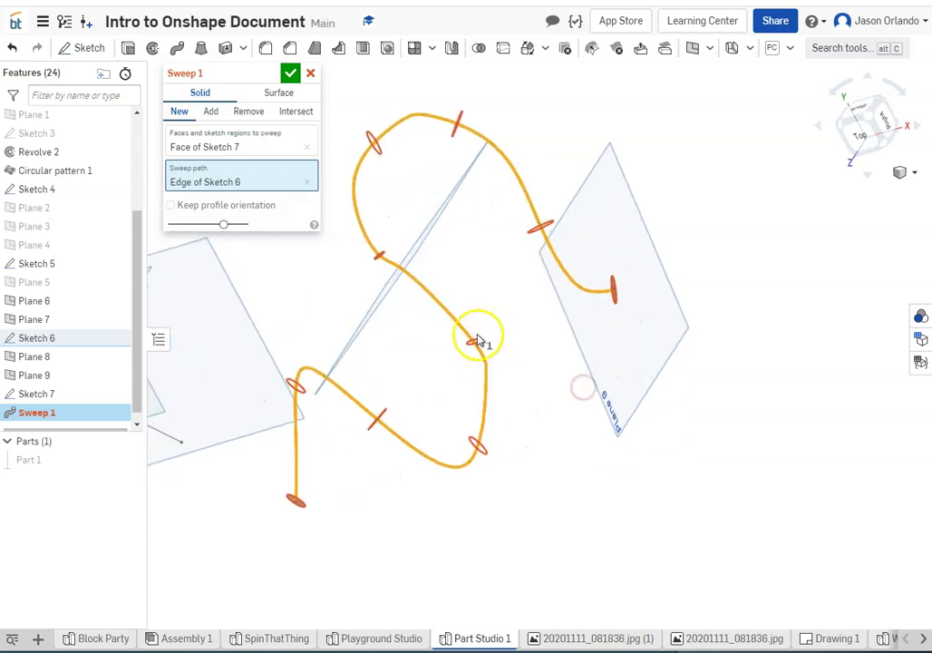
right_drag(448, 327, 471, 343)
mouse_move(429, 405)
right_down()
mouse_move(422, 389)
mouse_move(423, 397)
right_up()
click(291, 74)
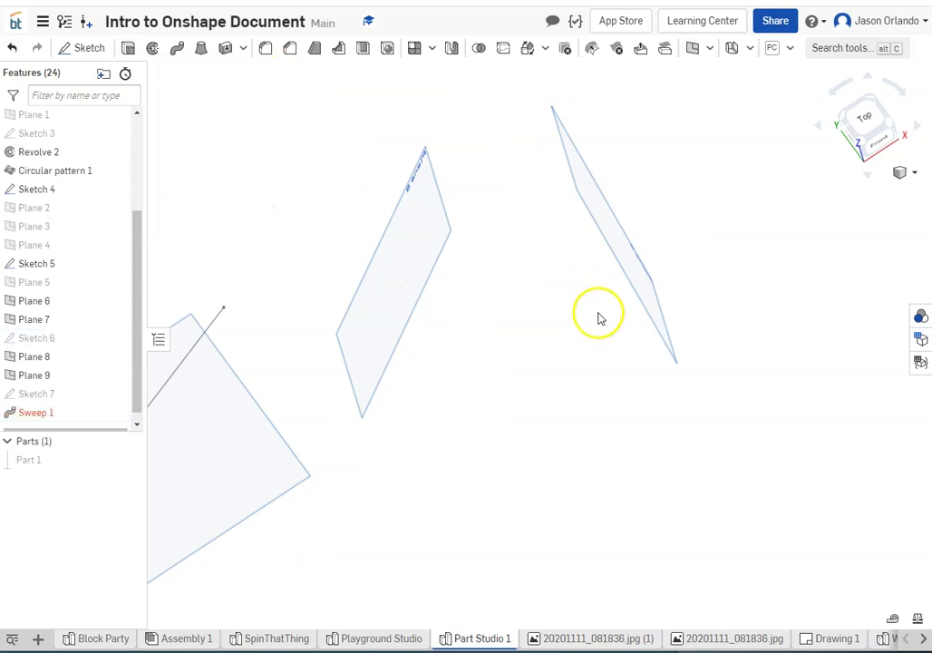
Step: Edit Sketch 7, drag the ellipse edge inward to make it smaller, and accept
mouse_move(27, 423)
double_click(36, 394)
scroll(542, 245, up, 10)
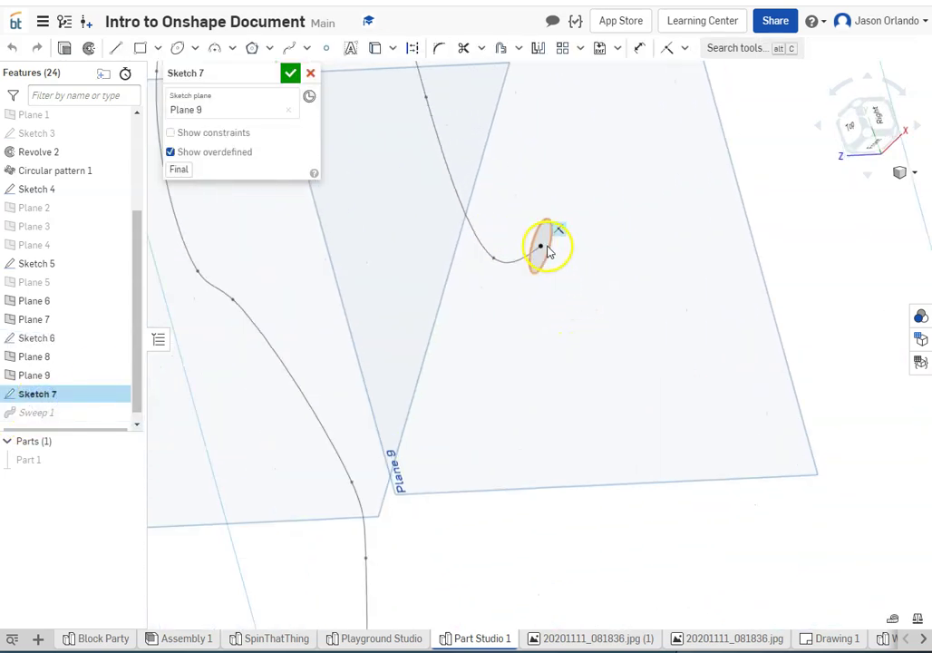
mouse_move(520, 209)
mouse_down()
mouse_move(510, 198)
mouse_move(519, 224)
mouse_up()
click(294, 72)
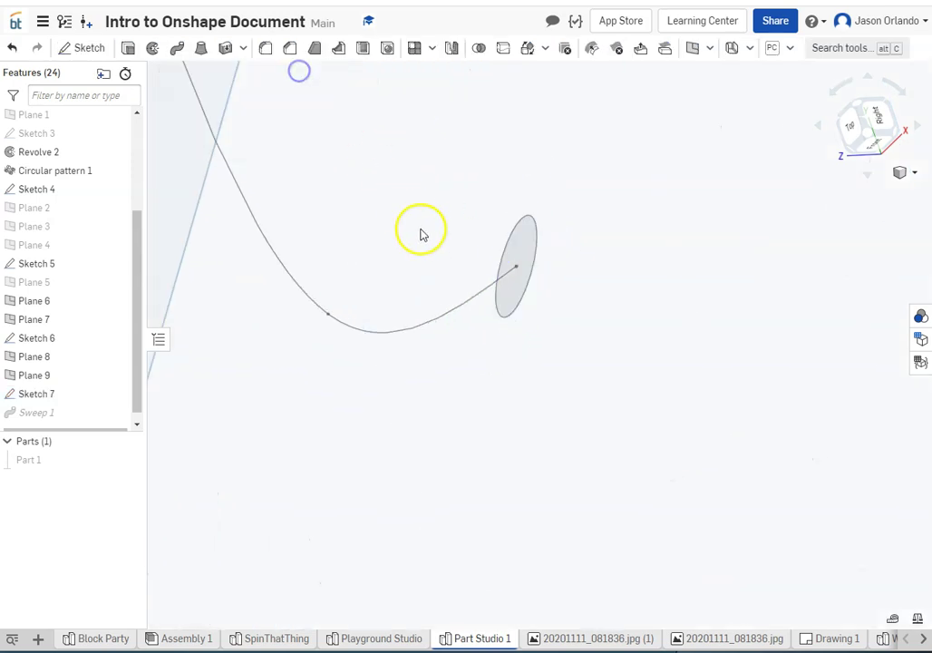
scroll(431, 243, down, 5)
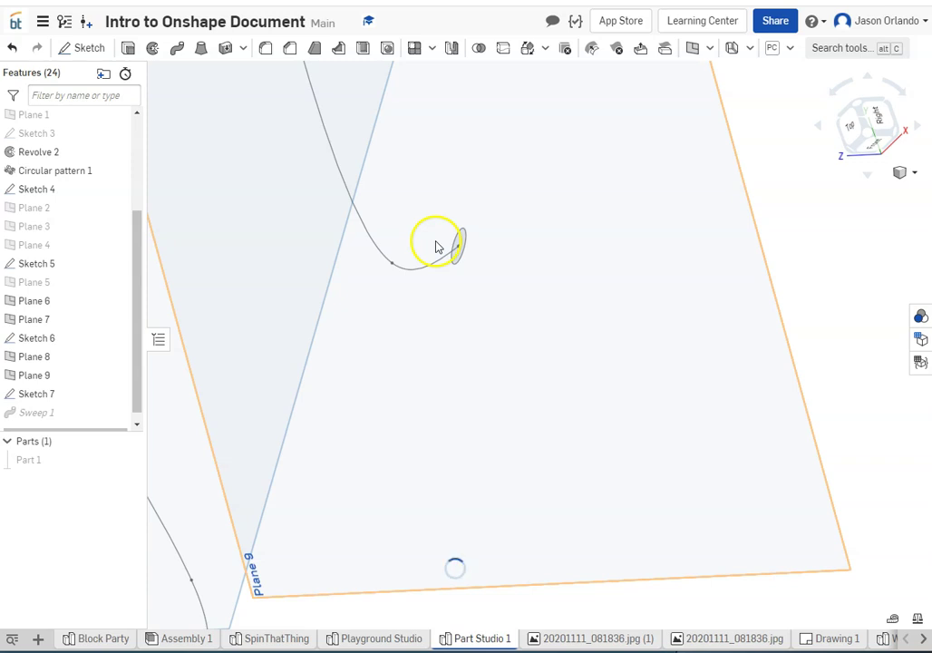
scroll(385, 355, down, 5)
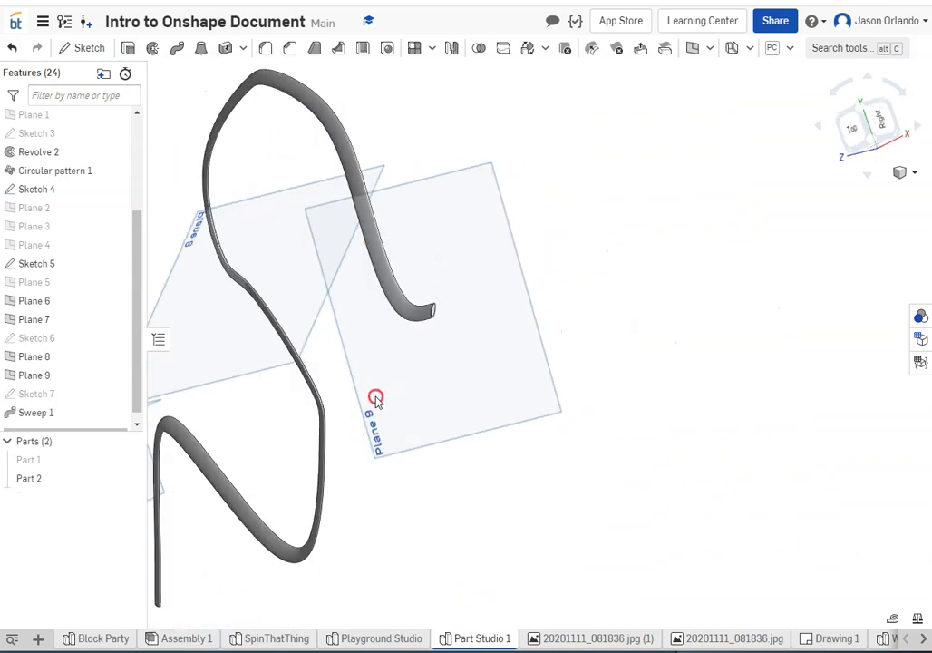
right_drag(378, 399, 432, 401)
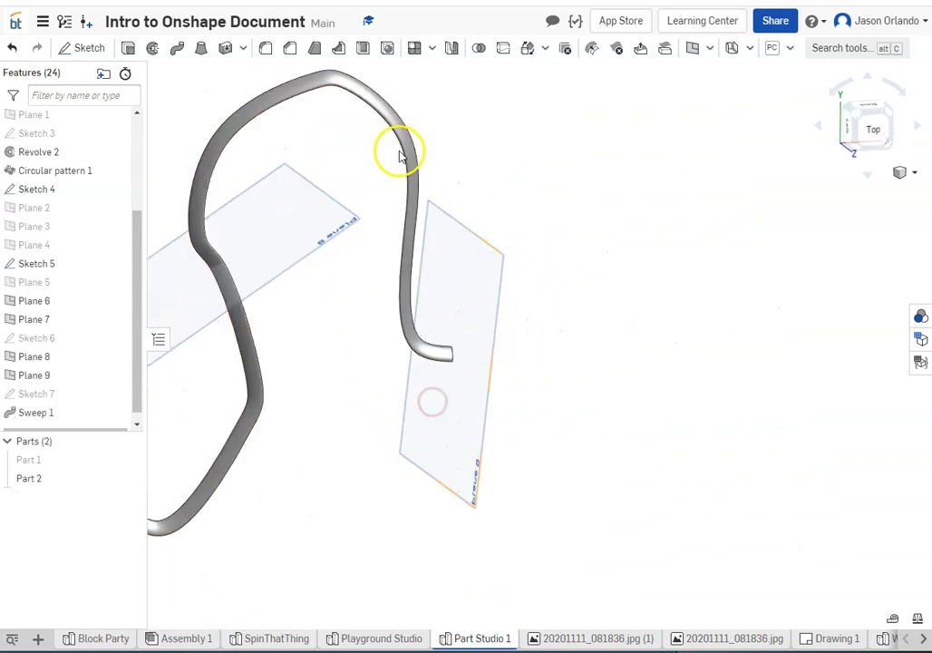
right_drag(396, 137, 278, 218)
scroll(327, 391, down, 5)
right_drag(308, 422, 475, 385)
scroll(478, 437, up, 5)
right_drag(481, 448, 480, 388)
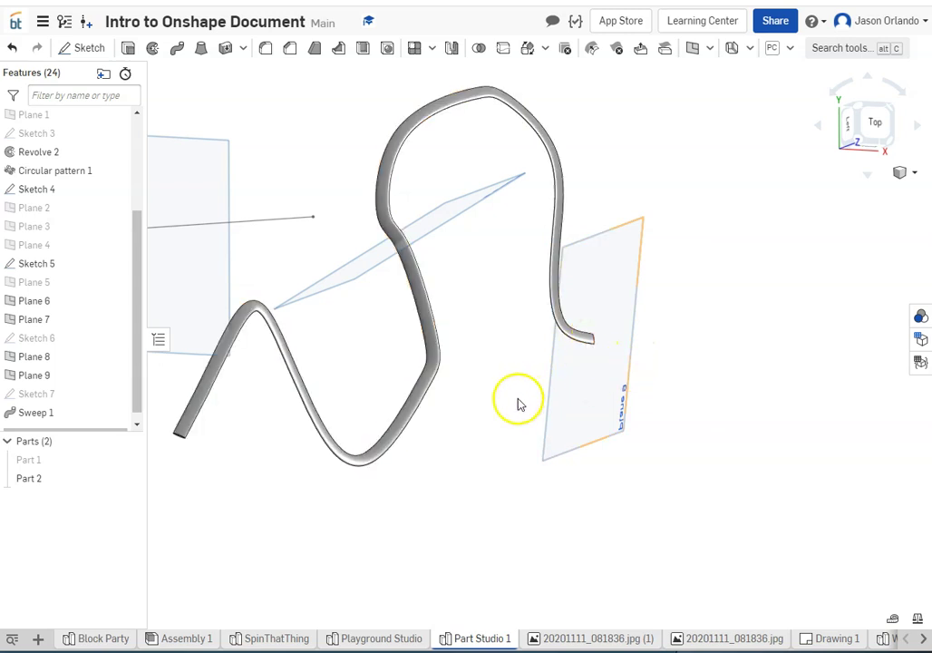
right_drag(312, 365, 499, 402)
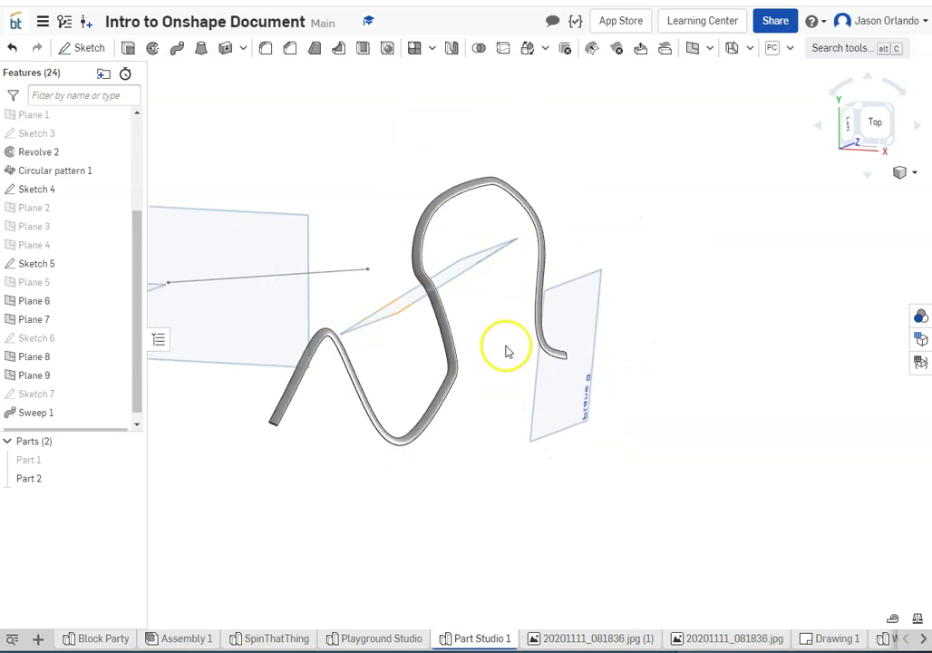
mouse_move(502, 353)
right_down()
mouse_move(485, 384)
mouse_move(485, 363)
right_up()
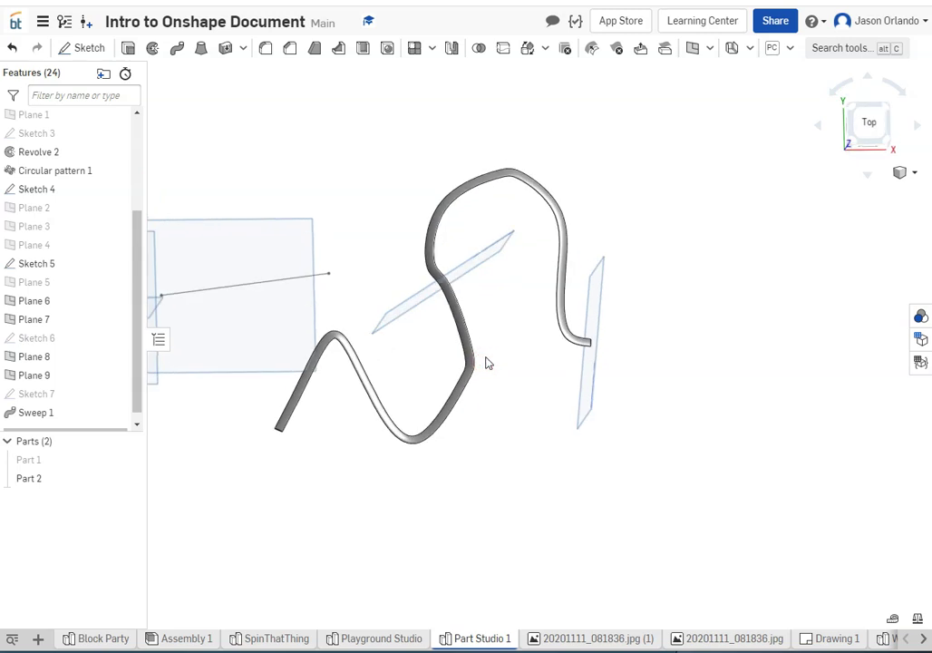